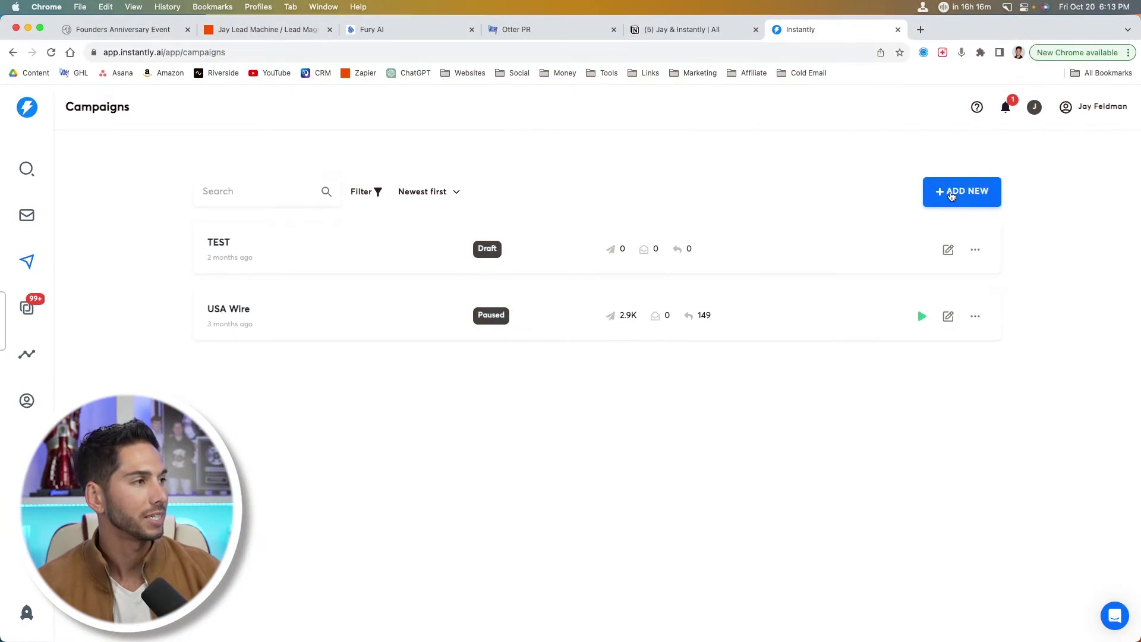
Create a new campaign and name it 'AI T'
{"action": "left_click", "coordinate": [951, 195]}
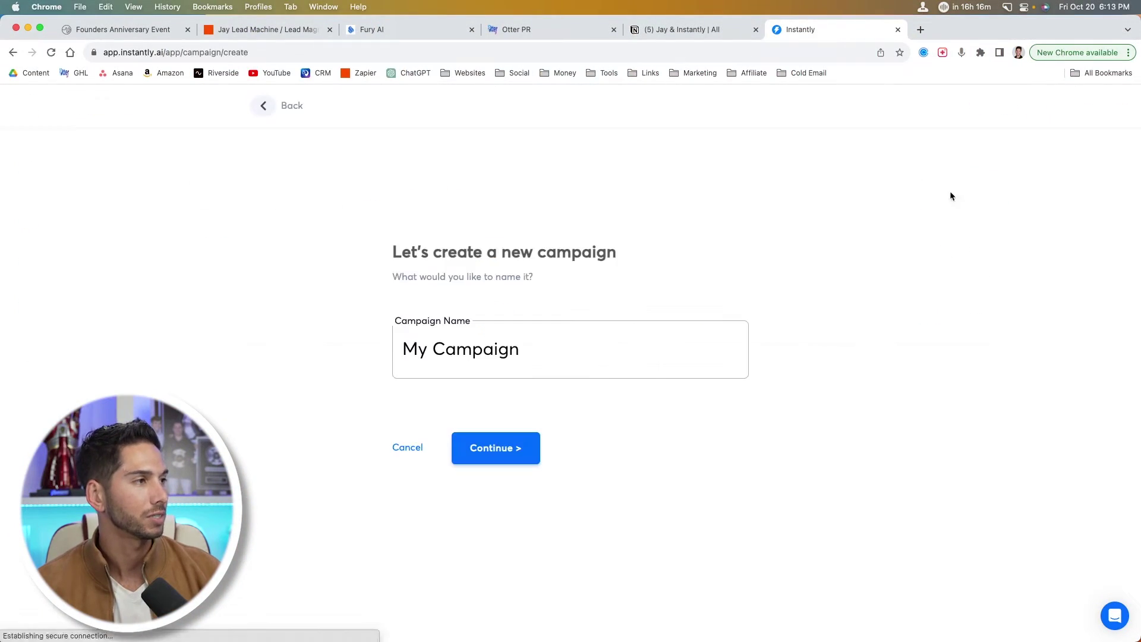
{"action": "triple_click", "coordinate": [490, 336]}
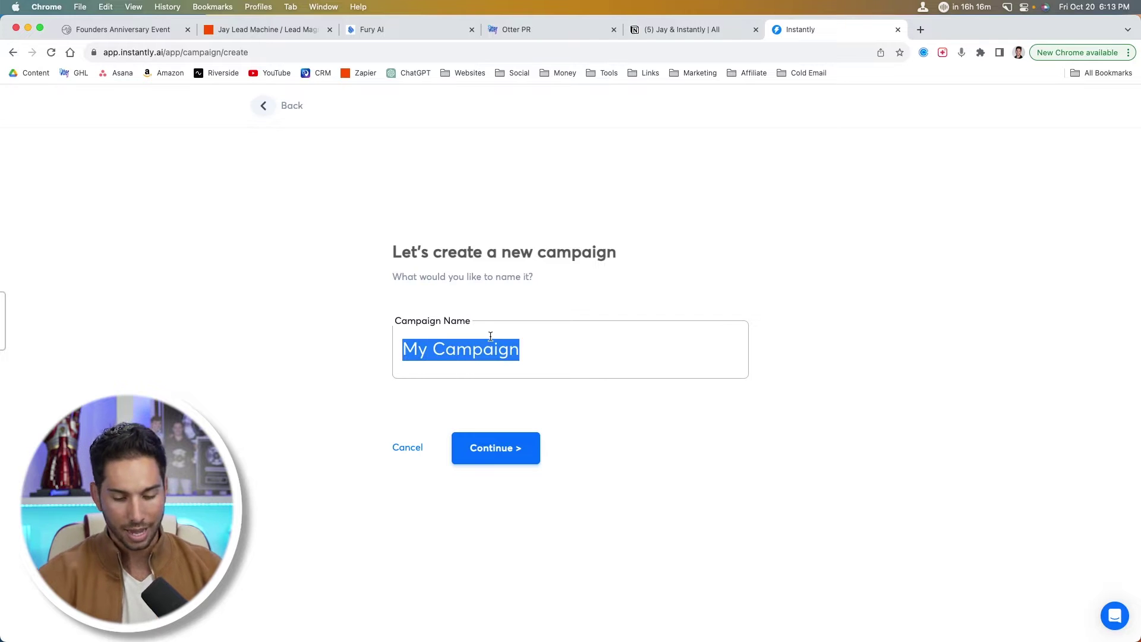
{"action": "type", "text": "AI T"}
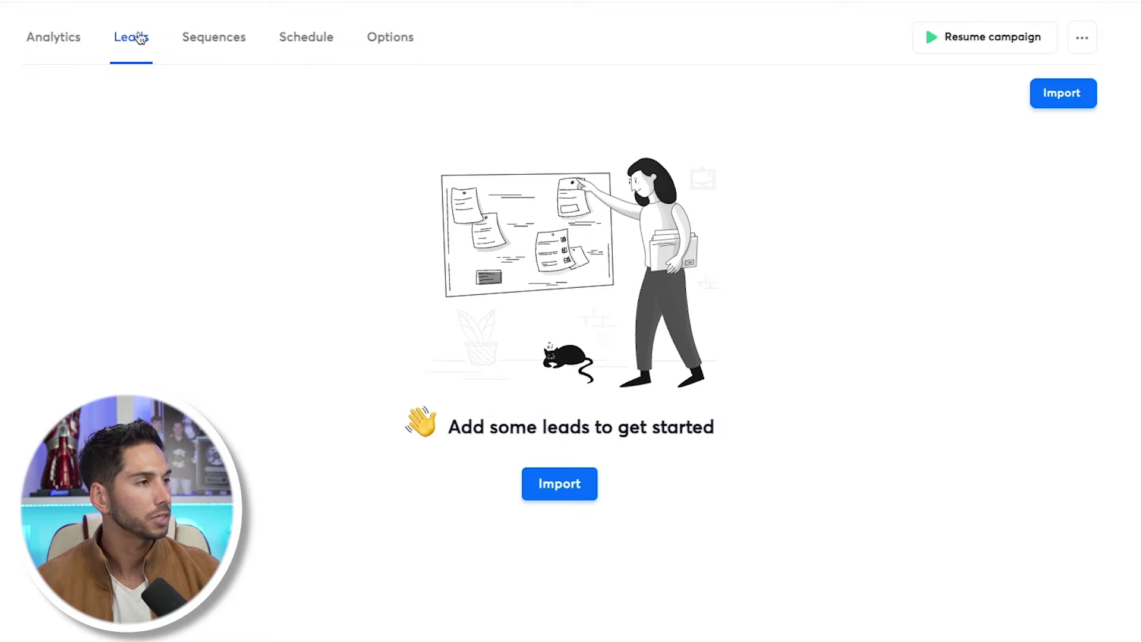
Import the leads from a CSV file, keeping the Title column as a custom variable
{"action": "left_click", "coordinate": [555, 488]}
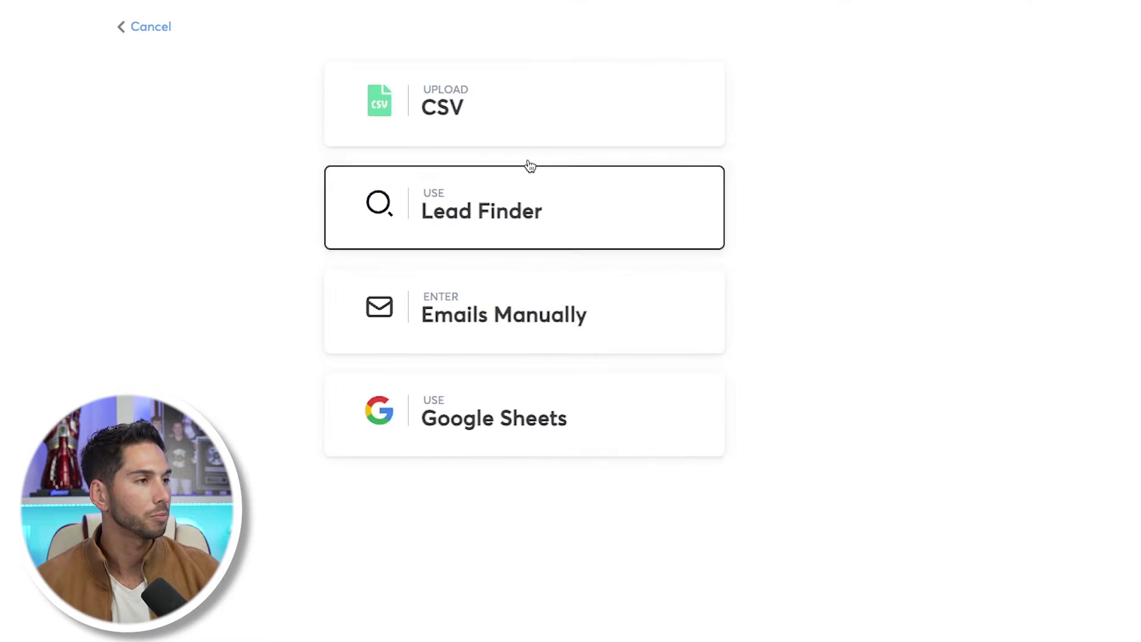
{"action": "left_click", "coordinate": [483, 105]}
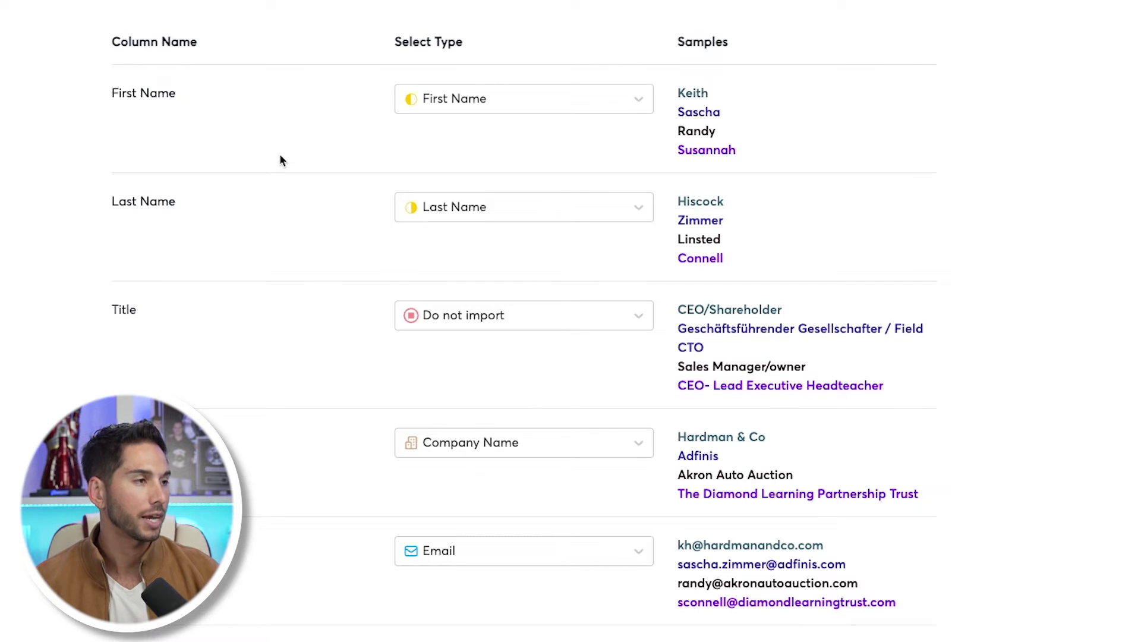
{"action": "scroll", "coordinate": [274, 228], "scroll_direction": "down", "scroll_amount": 1}
{"action": "left_click", "coordinate": [454, 248]}
{"action": "left_click", "coordinate": [451, 455]}
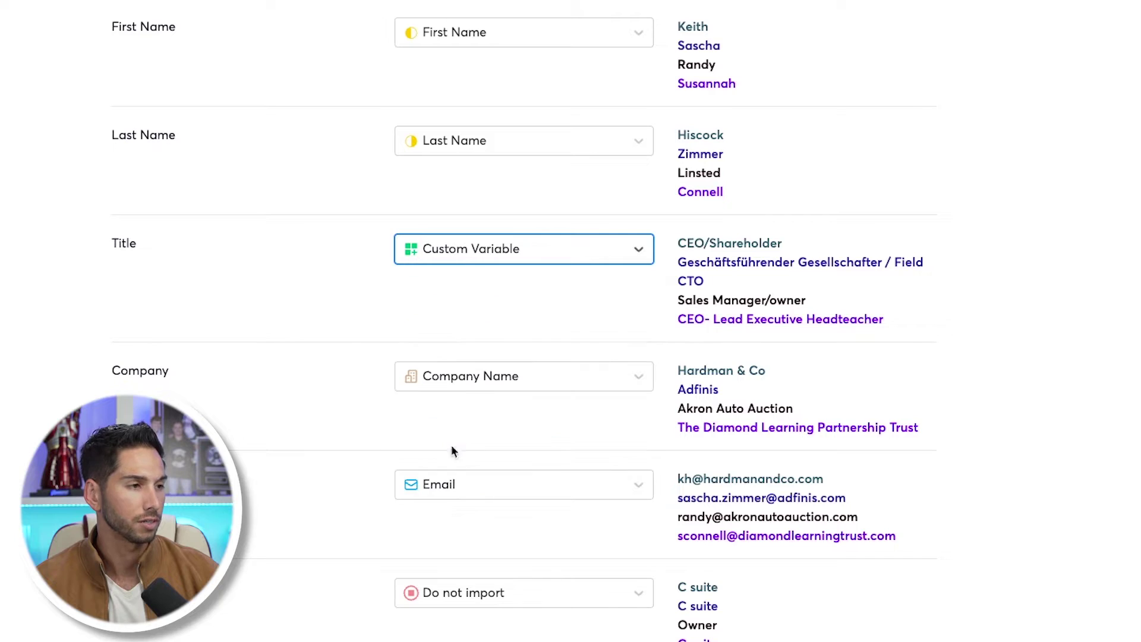
Turn off duplicate checking across campaigns and upload all five leads
{"action": "scroll", "coordinate": [425, 325], "scroll_direction": "down", "scroll_amount": 1}
{"action": "scroll", "coordinate": [426, 325], "scroll_direction": "down", "scroll_amount": 14}
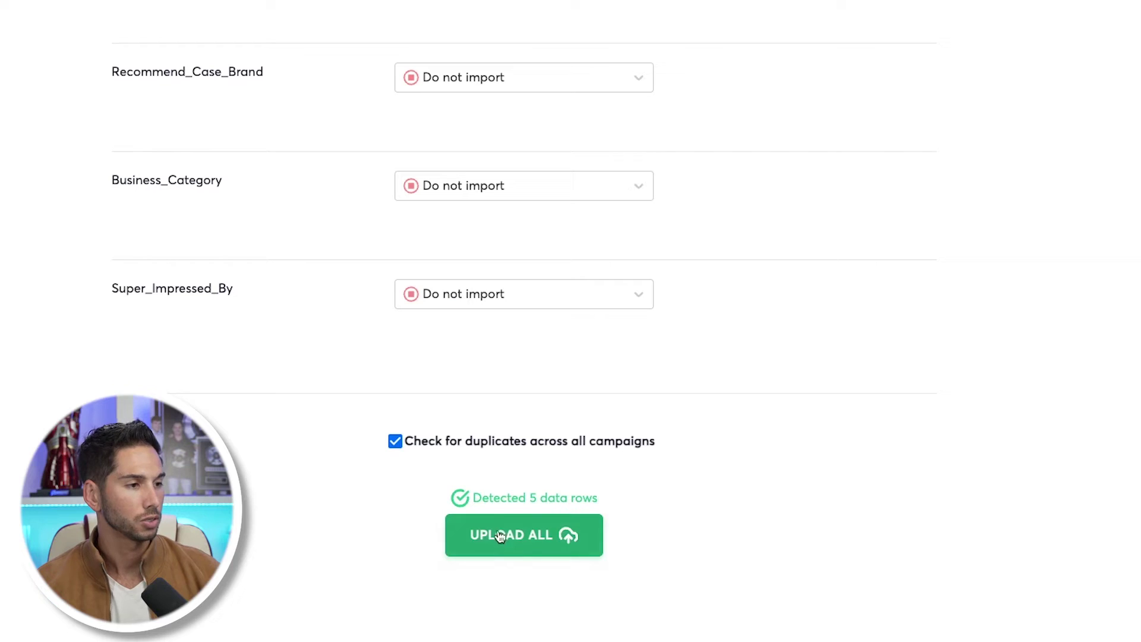
{"action": "left_click", "coordinate": [431, 445]}
{"action": "left_click", "coordinate": [515, 532]}
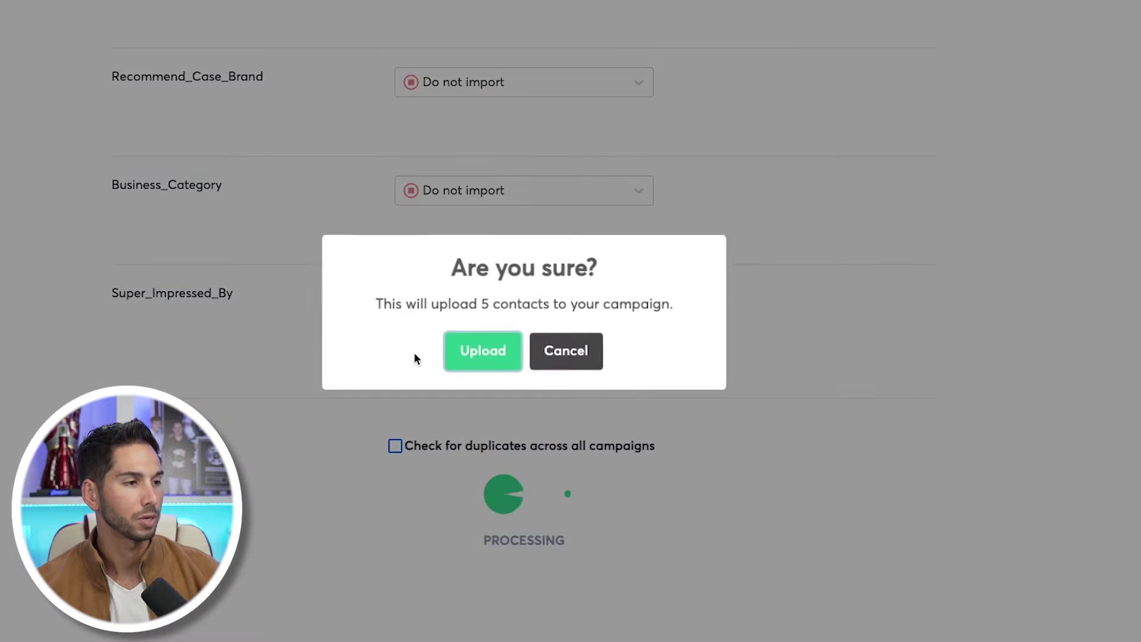
{"action": "left_click", "coordinate": [474, 351]}
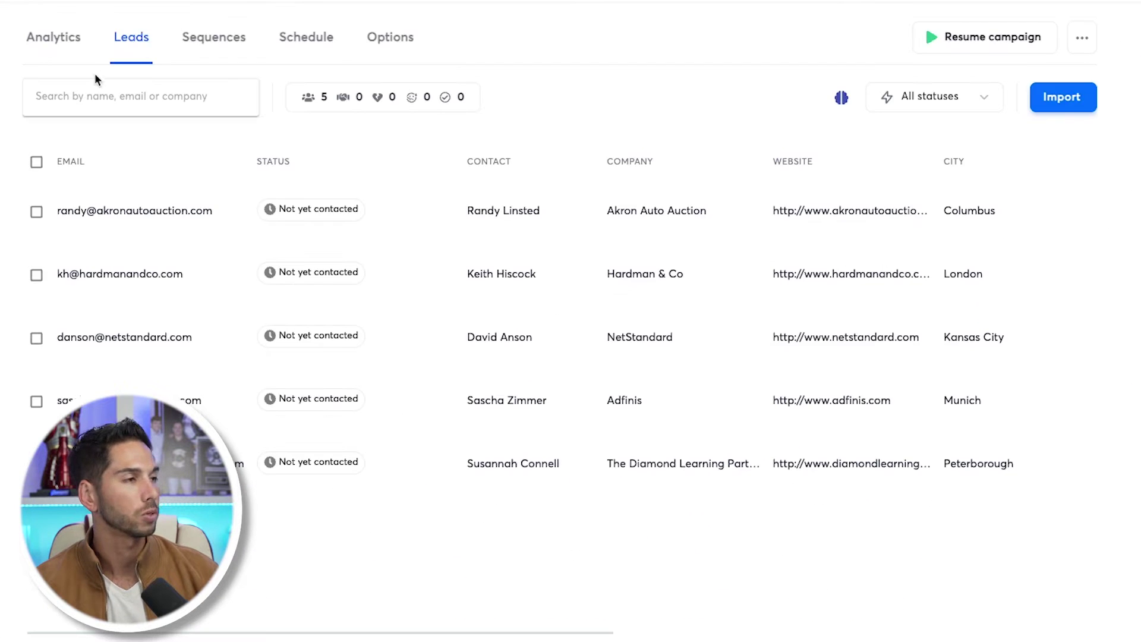
Open the AI prompt settings and follow the OpenAI API key link to OpenAI's API keys page
{"action": "left_click", "coordinate": [841, 98]}
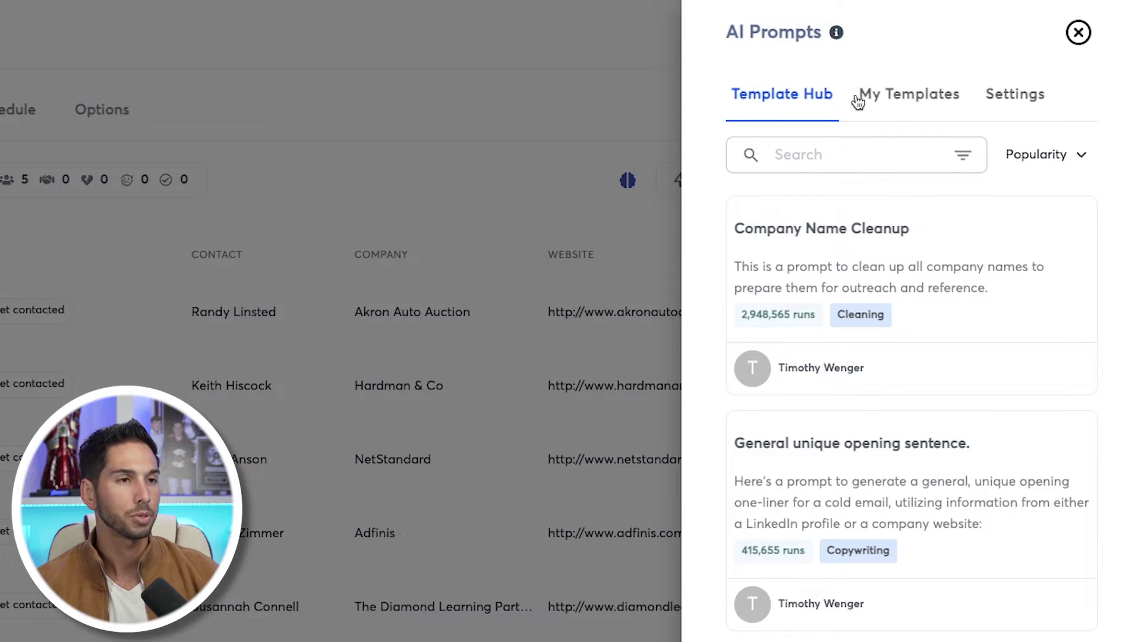
{"action": "left_click", "coordinate": [1010, 106]}
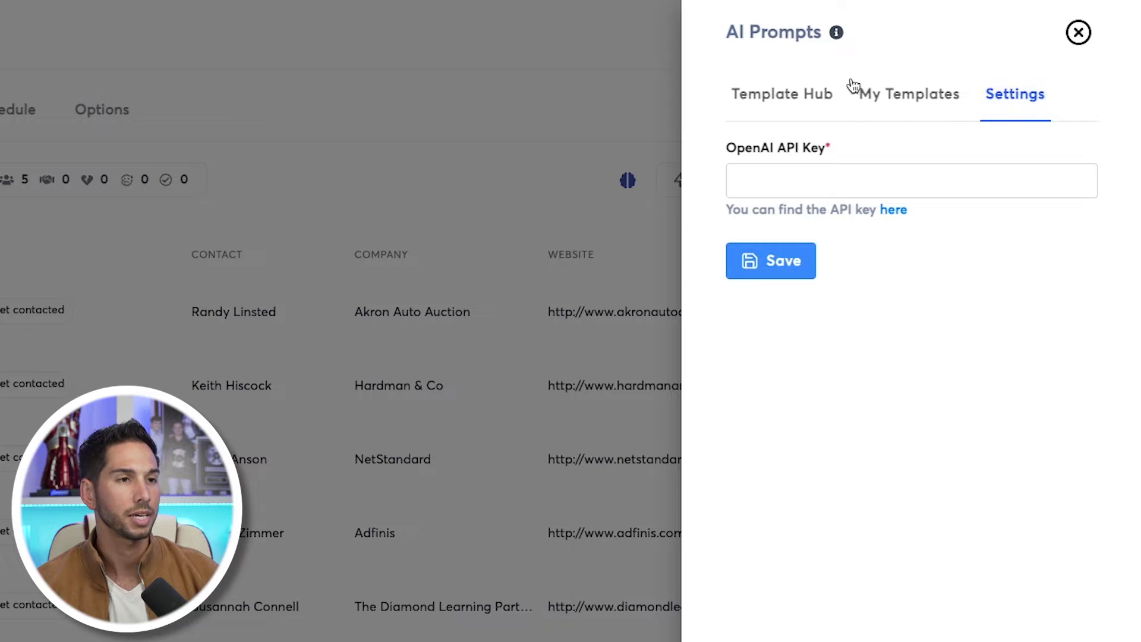
{"action": "left_click", "coordinate": [779, 178]}
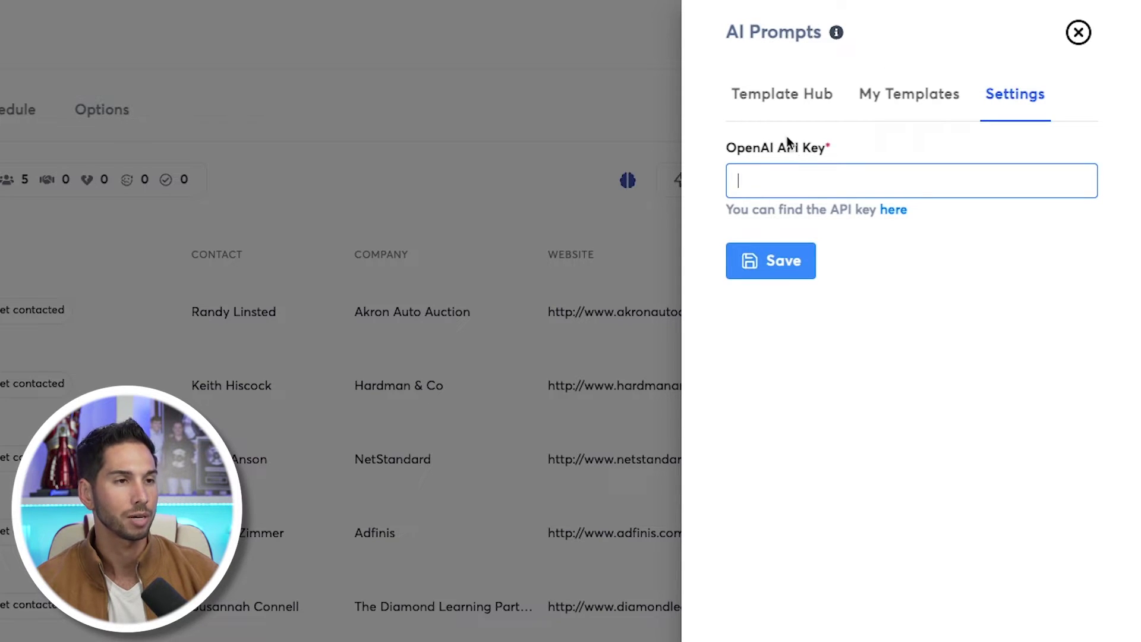
{"action": "left_click", "coordinate": [892, 210]}
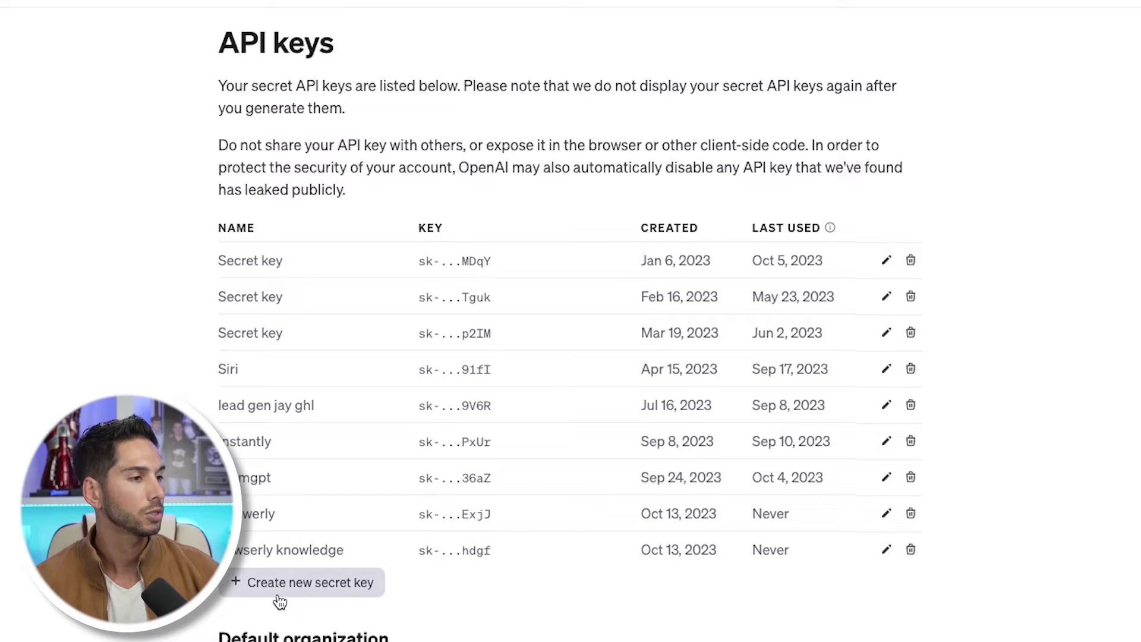
Create a new OpenAI secret key, then paste it into the OpenAI API Key field and save
{"action": "left_click", "coordinate": [241, 591]}
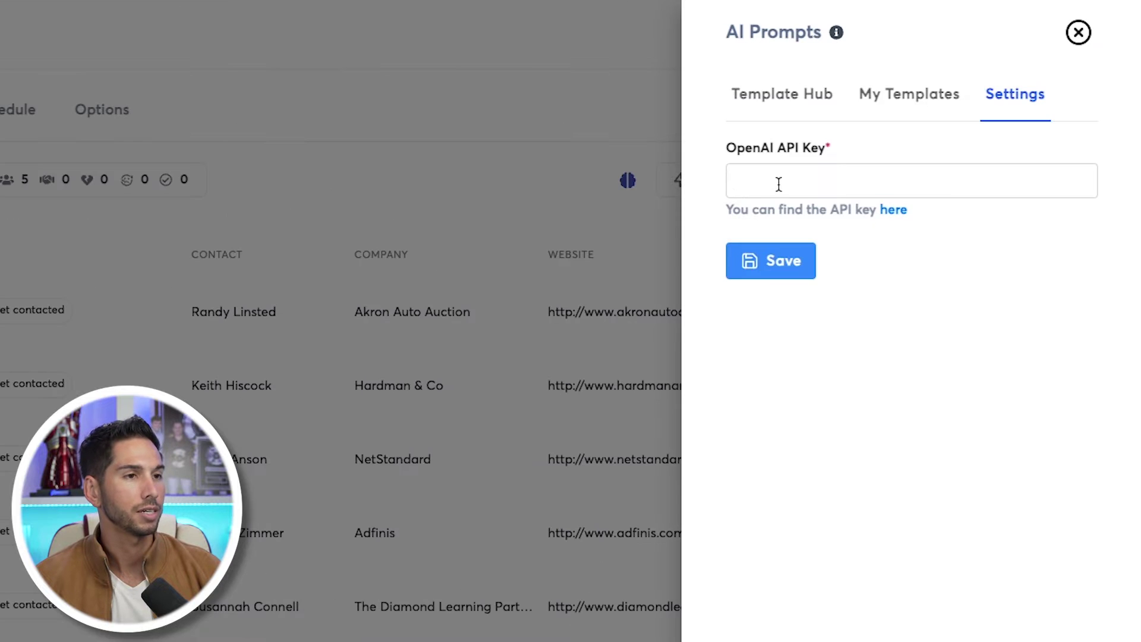
{"action": "left_click", "coordinate": [776, 183]}
{"action": "key", "text": "ctrl+v"}
{"action": "left_click", "coordinate": [771, 262]}
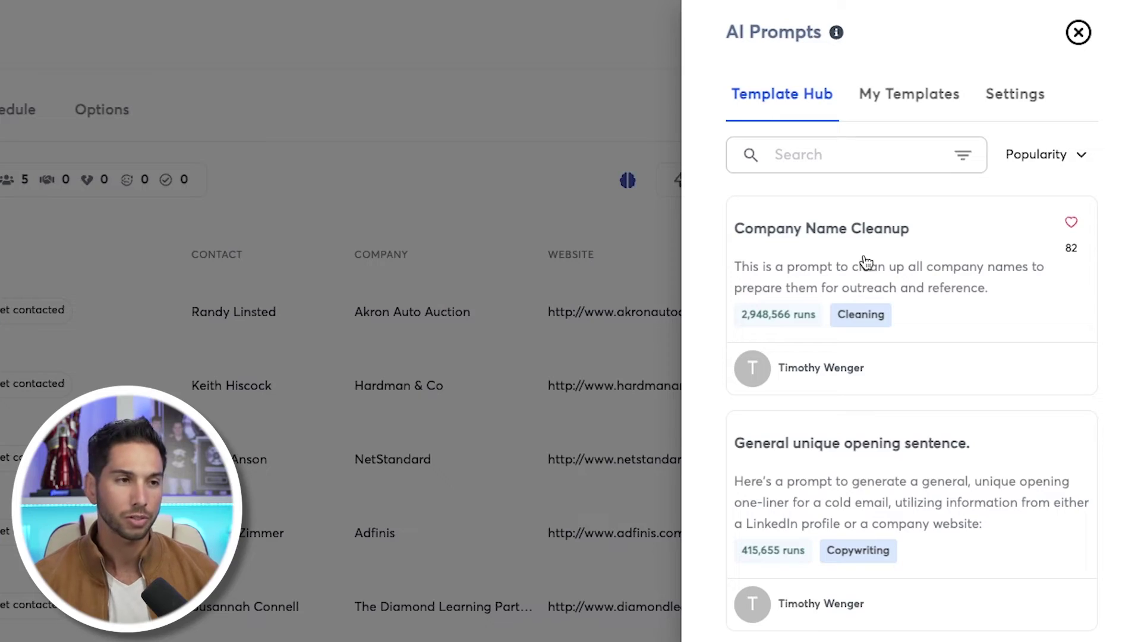
Search the Template Hub for 'lead gen' and open the General unique opening sentence template
{"action": "scroll", "coordinate": [843, 386], "scroll_direction": "down", "scroll_amount": 2}
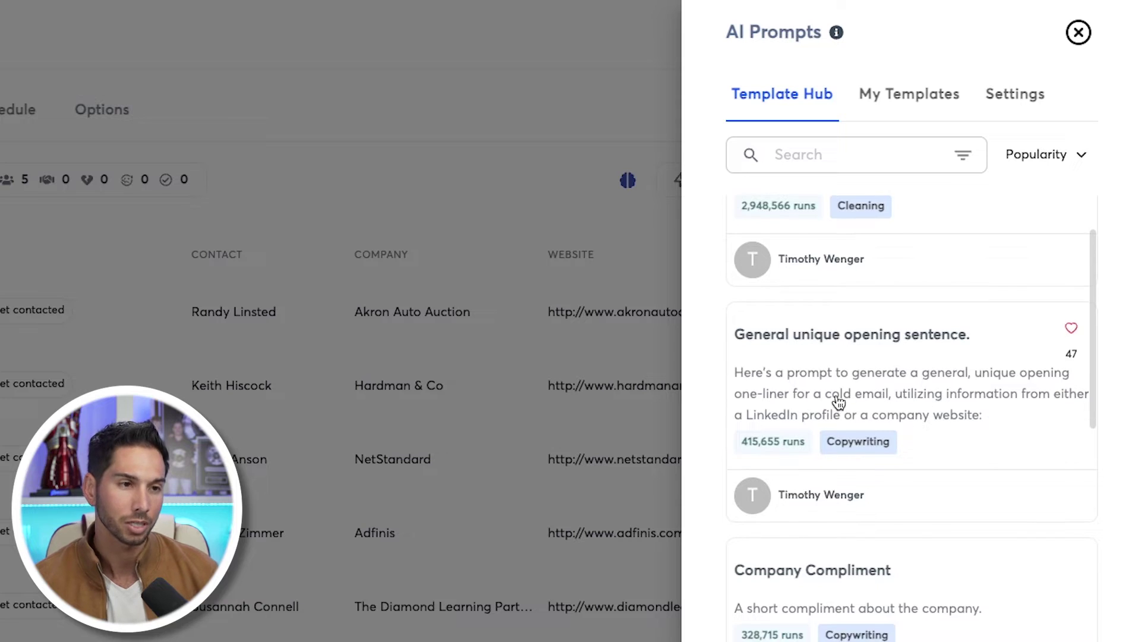
{"action": "scroll", "coordinate": [1044, 506], "scroll_direction": "up", "scroll_amount": 2}
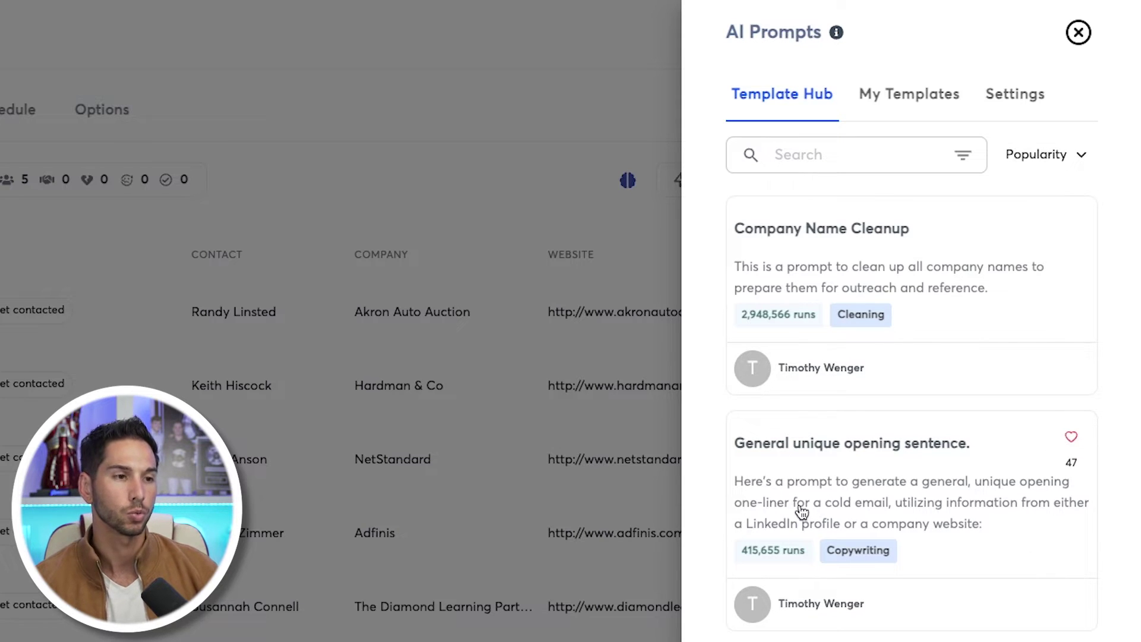
{"action": "left_click", "coordinate": [832, 155]}
{"action": "type", "text": "lead gen"}
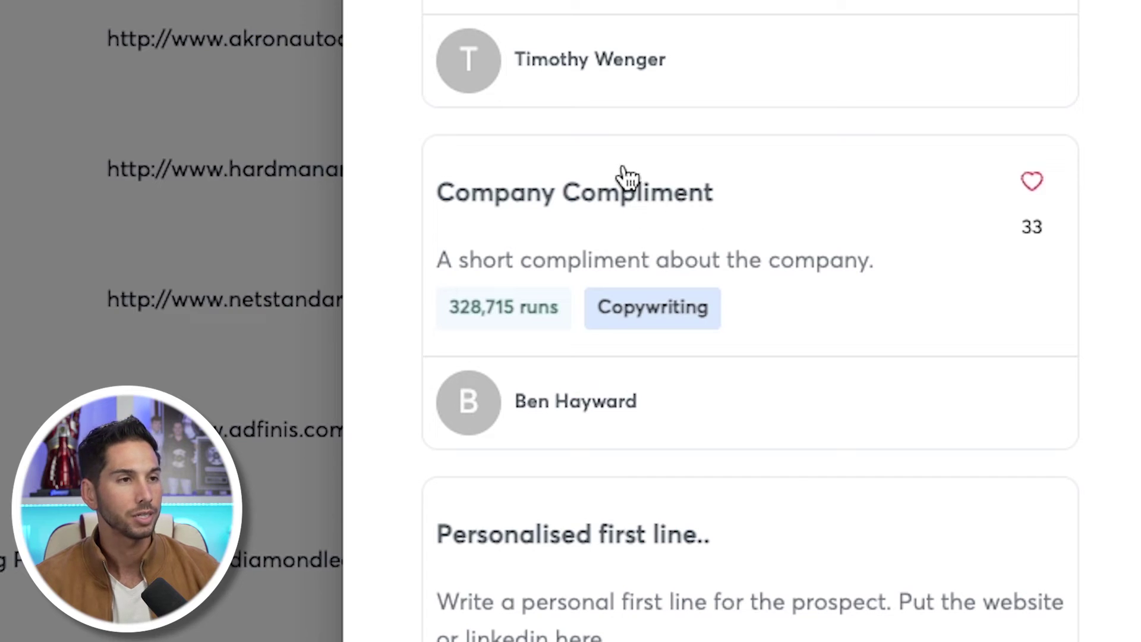
{"action": "scroll", "coordinate": [564, 189], "scroll_direction": "down", "scroll_amount": 5}
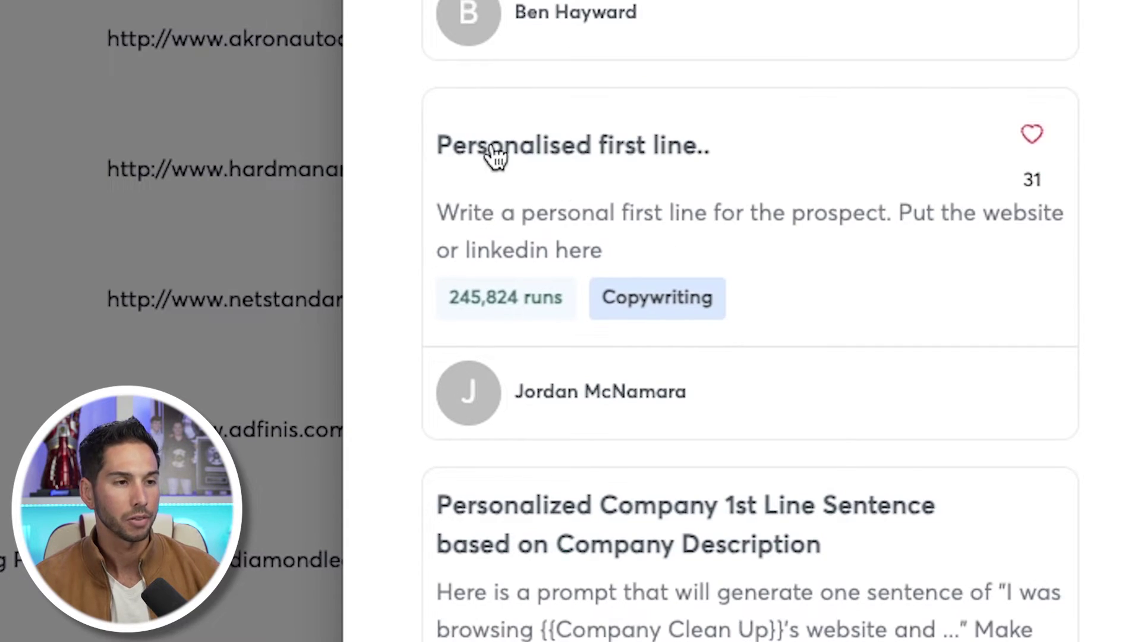
{"action": "scroll", "coordinate": [594, 238], "scroll_direction": "down", "scroll_amount": 5}
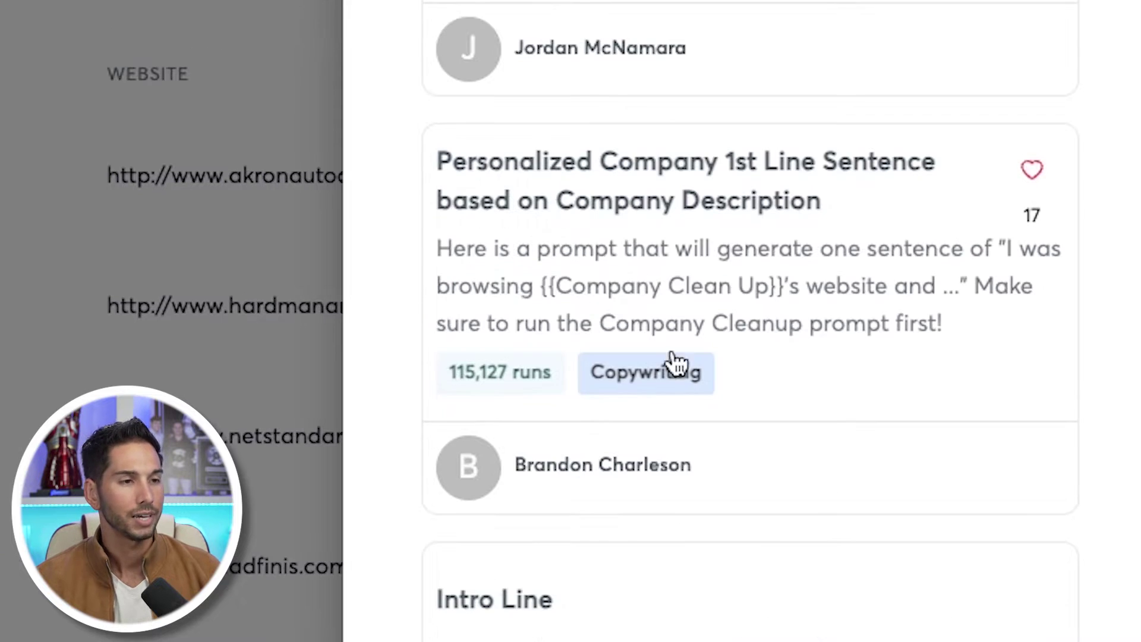
{"action": "scroll", "coordinate": [602, 402], "scroll_direction": "down", "scroll_amount": 8}
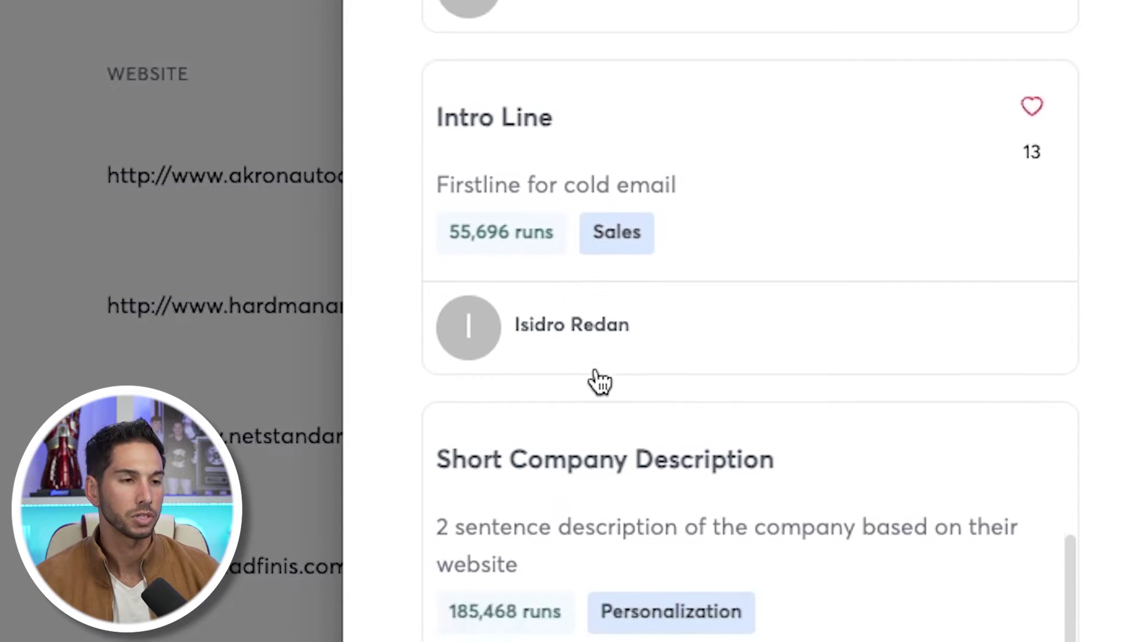
{"action": "scroll", "coordinate": [638, 407], "scroll_direction": "down", "scroll_amount": 3}
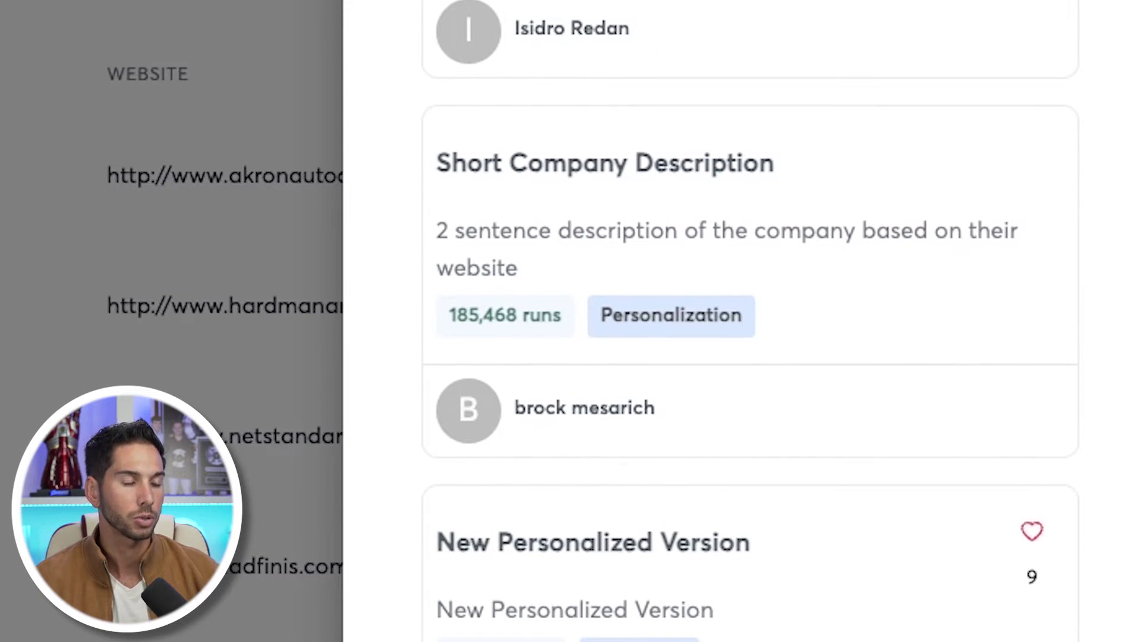
{"action": "scroll", "coordinate": [565, 601], "scroll_direction": "down", "scroll_amount": 7}
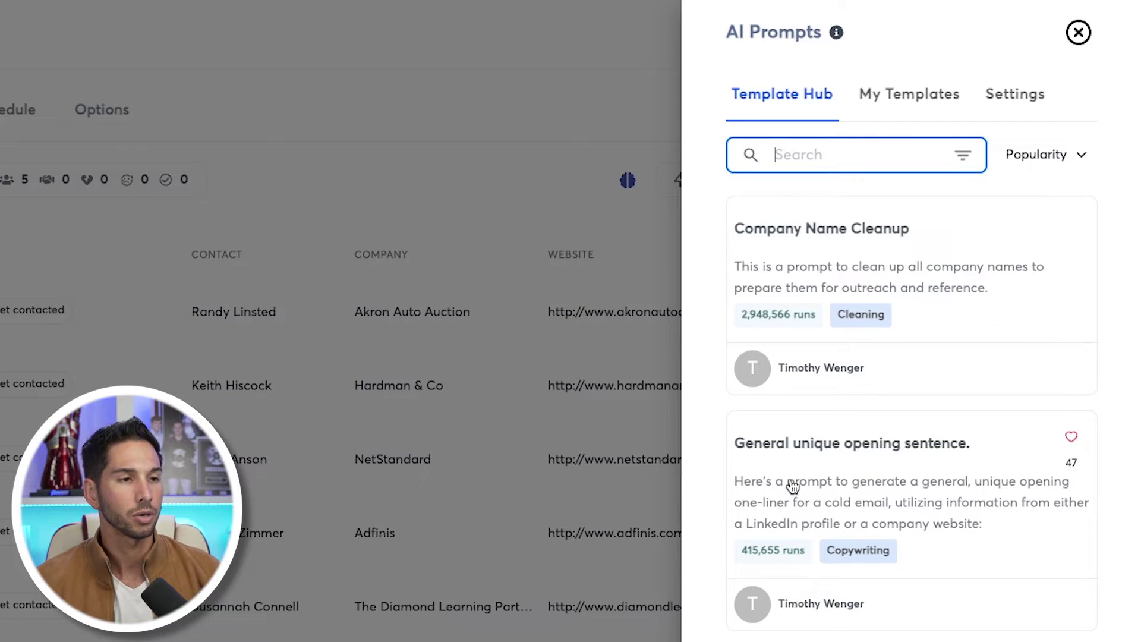
{"action": "left_click", "coordinate": [837, 478]}
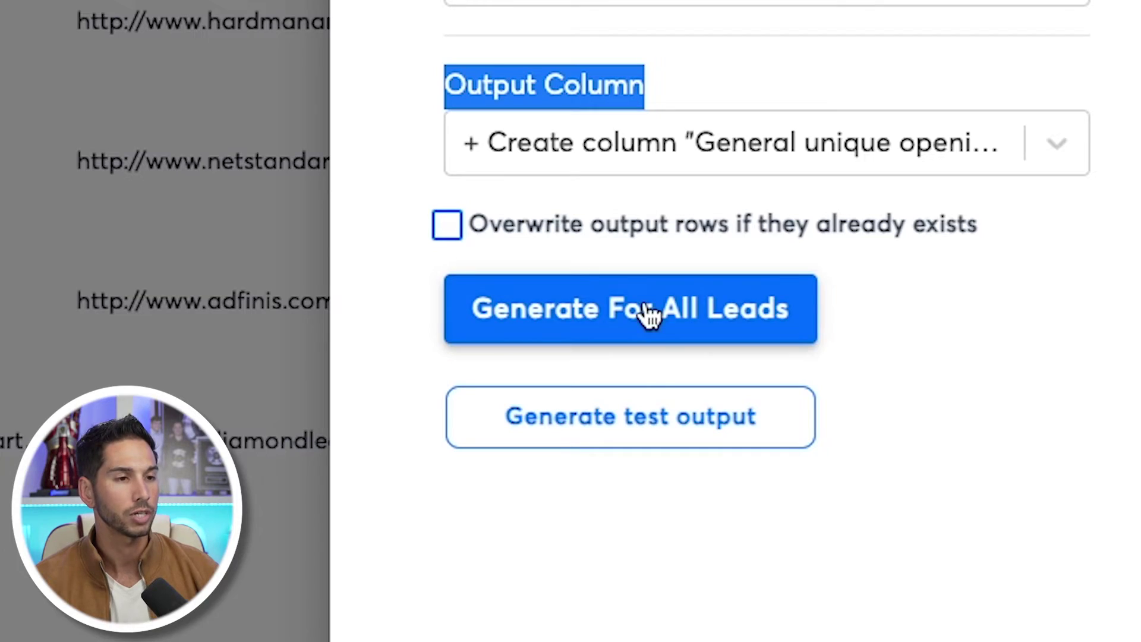
Generate a test opening line for Akron Auto Auction and select the resulting sentence
{"action": "left_click", "coordinate": [626, 416]}
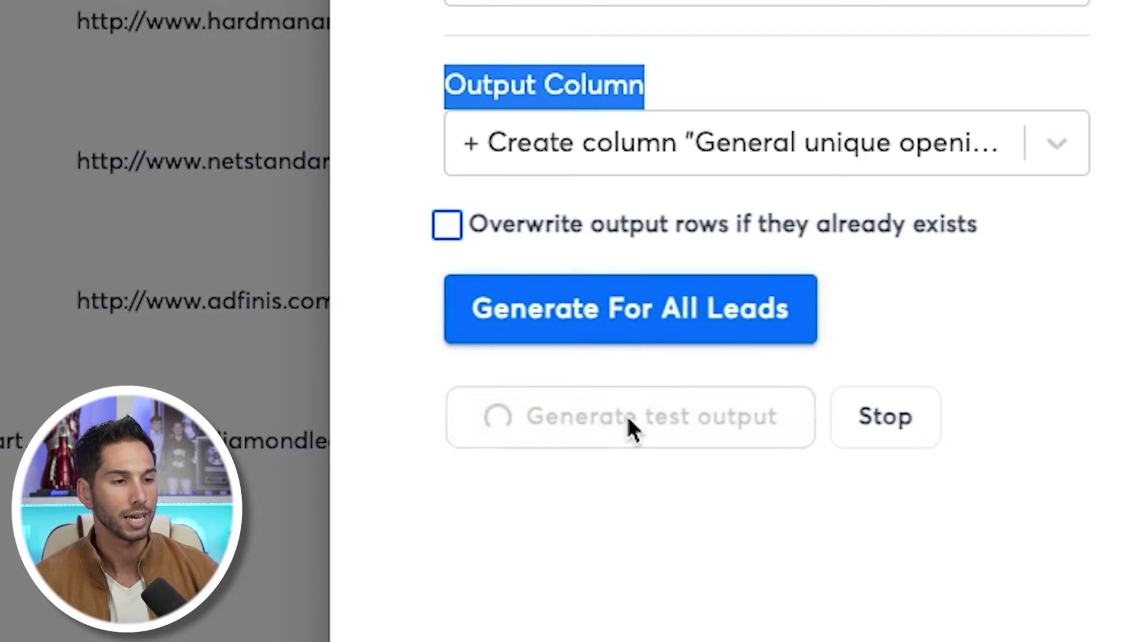
{"action": "triple_click", "coordinate": [653, 641]}
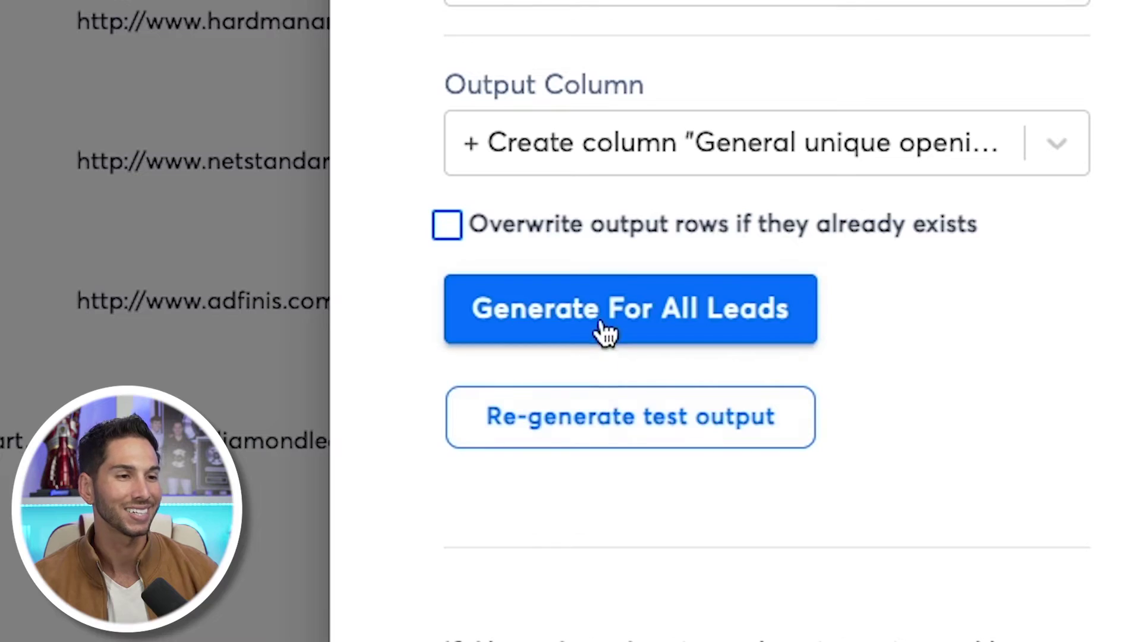
Run Generate For All Leads with the General unique opening sentence template on all five leads
{"action": "left_click", "coordinate": [601, 321]}
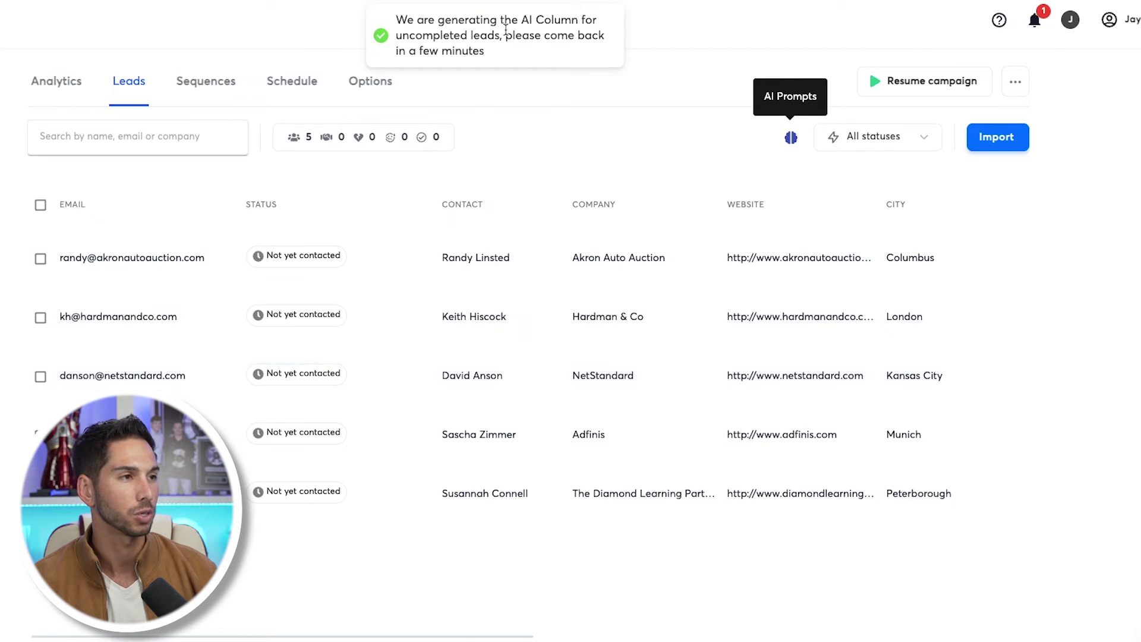
{"action": "triple_click", "coordinate": [490, 32]}
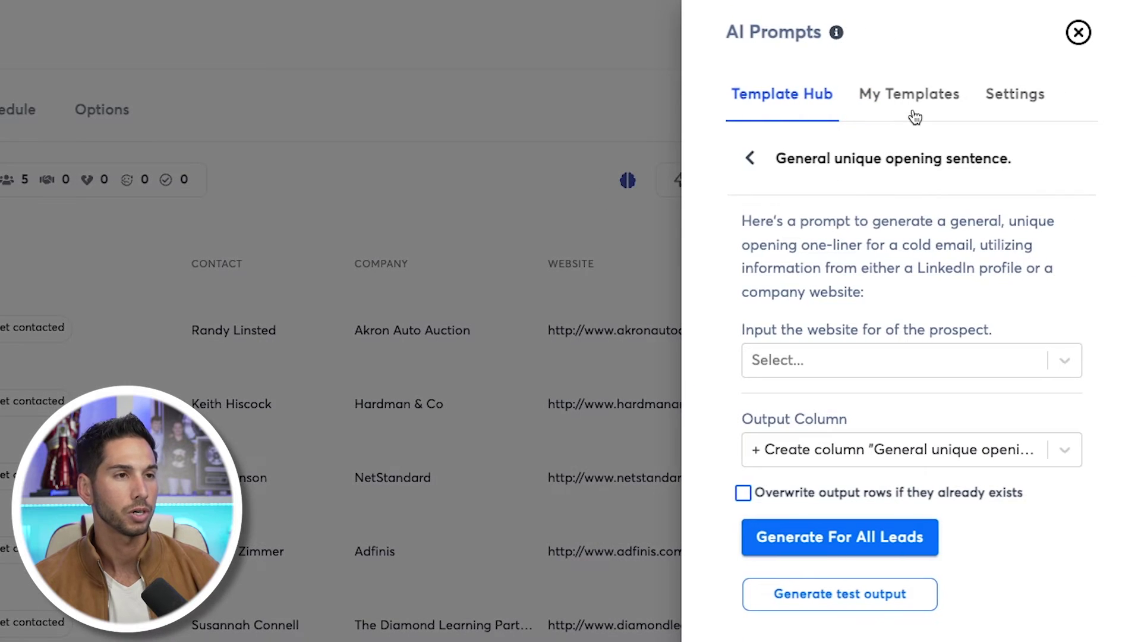
Start a new custom prompt in My Templates, browse its lead variable list, then dismiss the list
{"action": "left_click", "coordinate": [916, 103]}
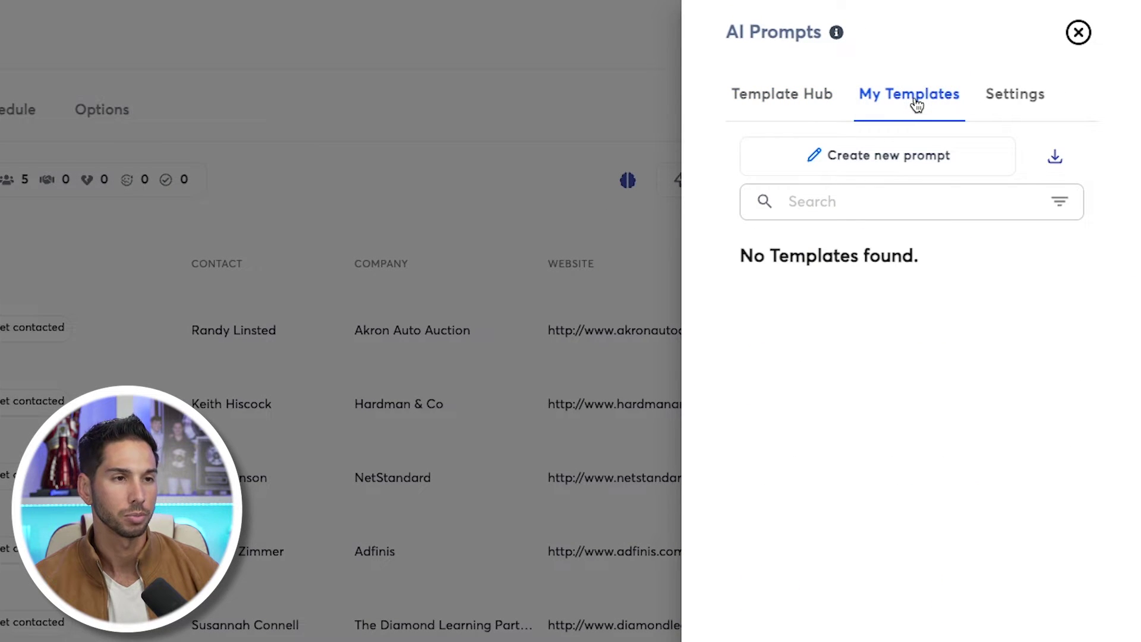
{"action": "left_click", "coordinate": [900, 157]}
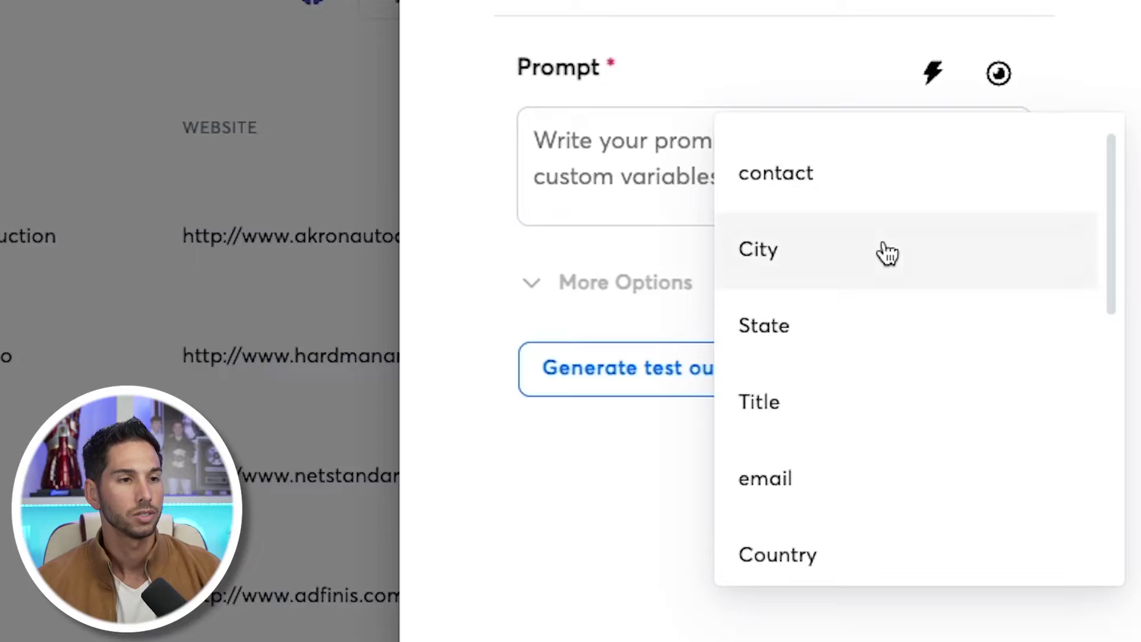
{"action": "scroll", "coordinate": [881, 253], "scroll_direction": "down", "scroll_amount": 2}
{"action": "scroll", "coordinate": [878, 229], "scroll_direction": "down", "scroll_amount": 3}
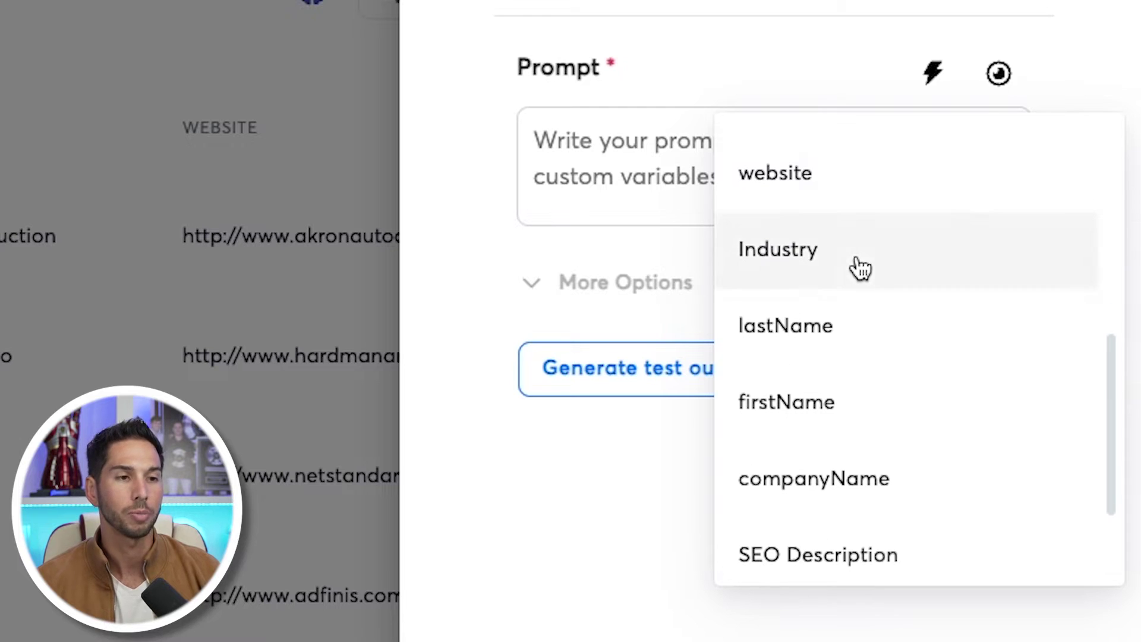
{"action": "scroll", "coordinate": [833, 219], "scroll_direction": "down", "scroll_amount": 2}
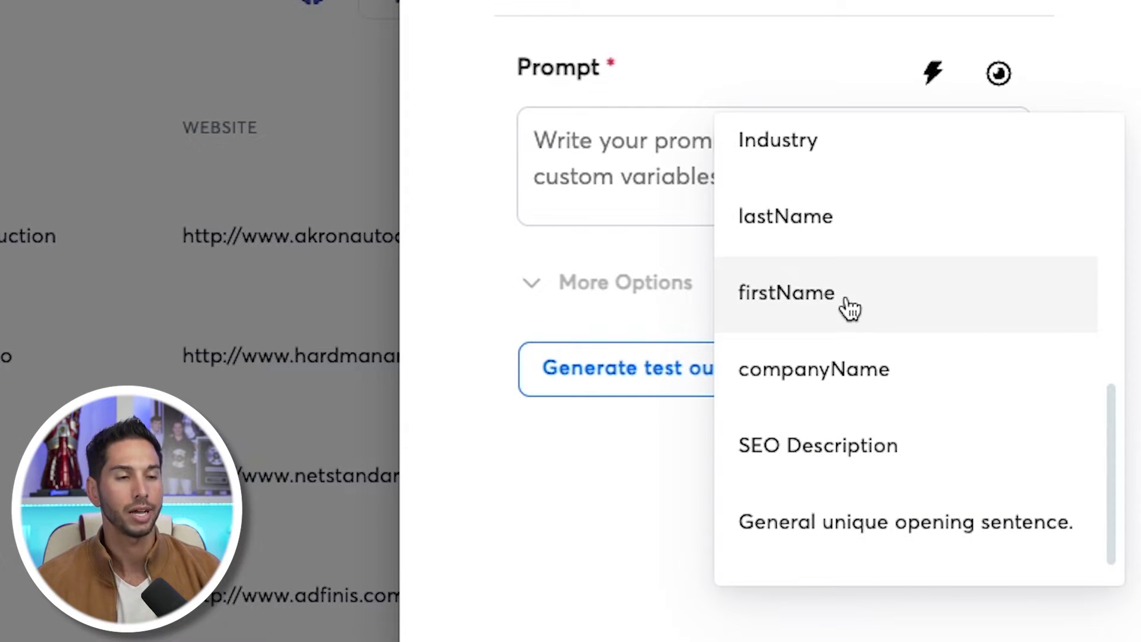
{"action": "left_click", "coordinate": [603, 527]}
{"action": "left_click", "coordinate": [653, 144]}
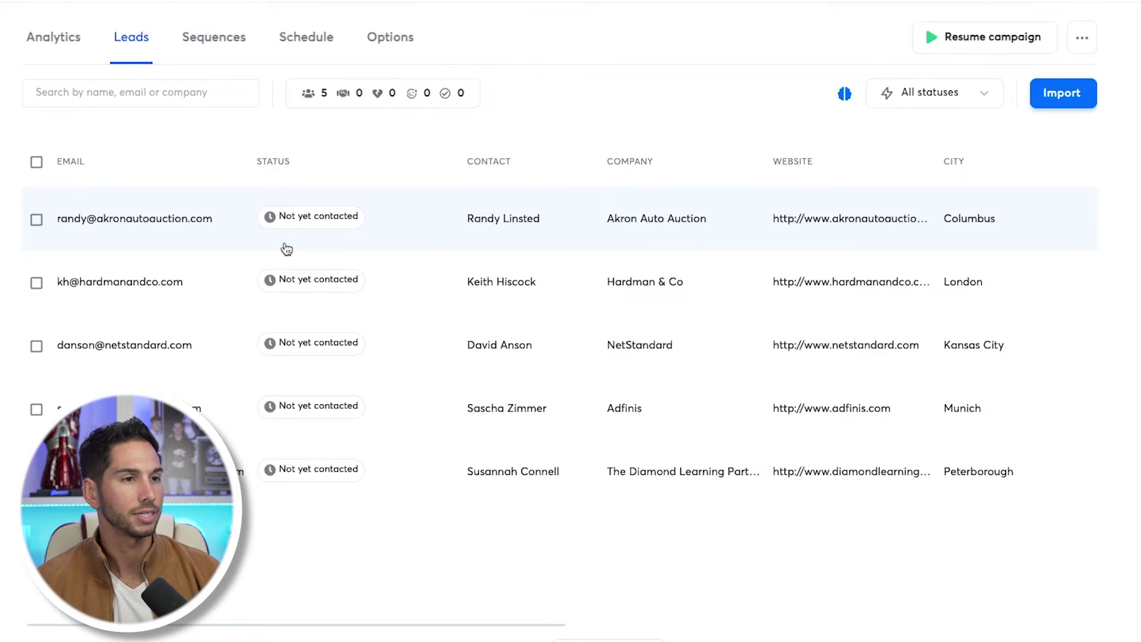
Feed companyName into the Find Competitor prompt and test it, getting Manheim Auto Auction
{"action": "scroll", "coordinate": [287, 249], "scroll_direction": "right", "scroll_amount": 10}
{"action": "left_click_drag", "start_coordinate": [934, 154], "coordinate": [951, 201]}
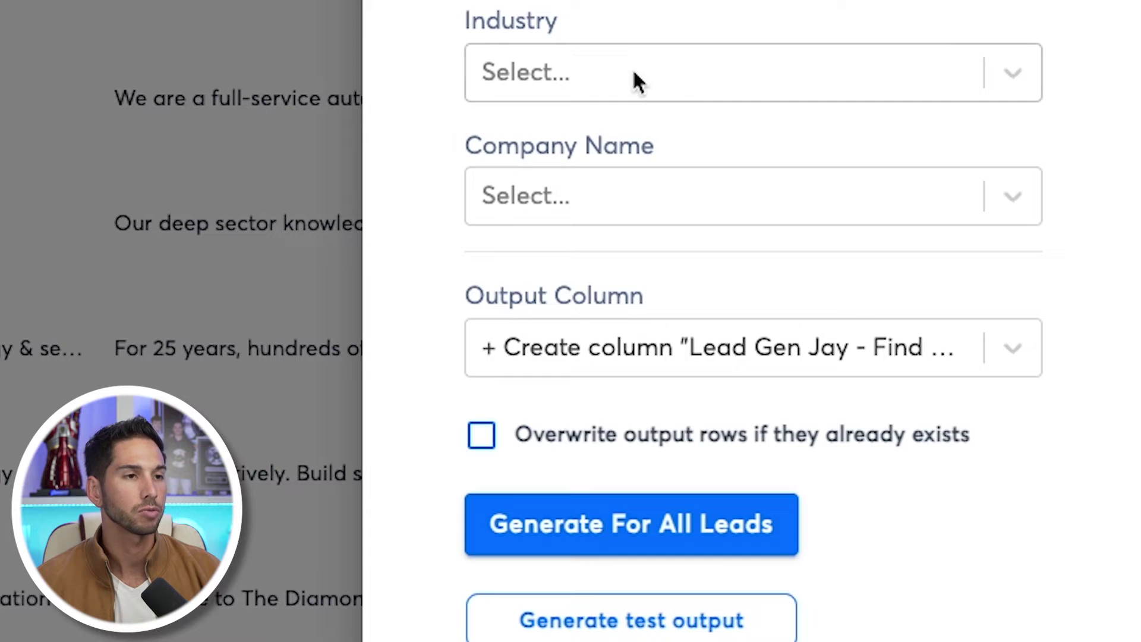
{"action": "left_click", "coordinate": [632, 80]}
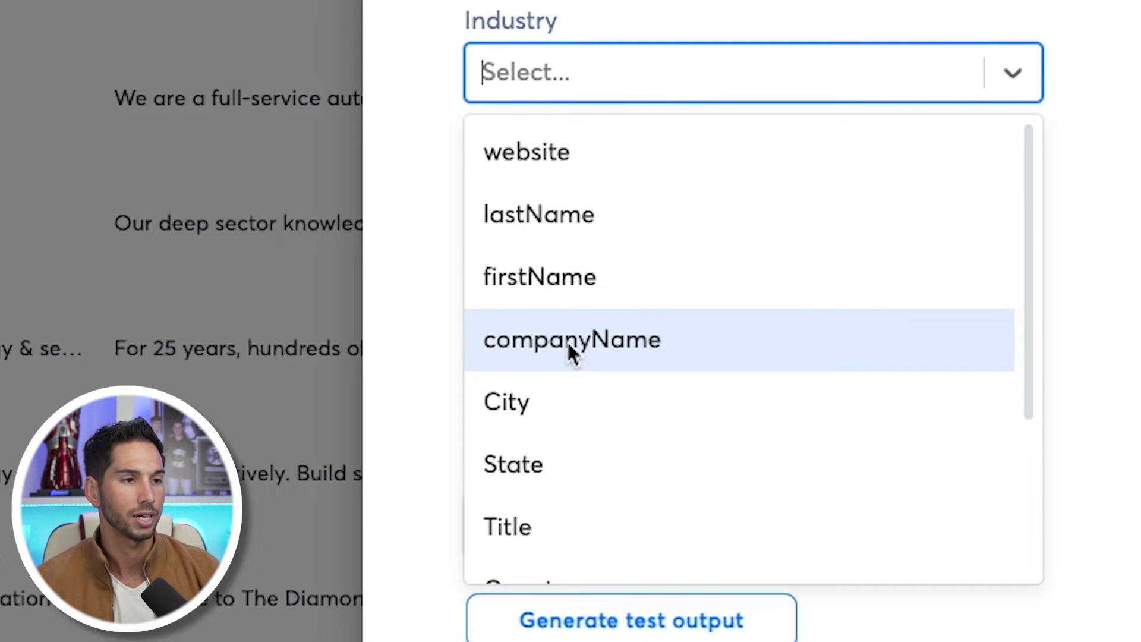
{"action": "scroll", "coordinate": [570, 351], "scroll_direction": "down", "scroll_amount": 1}
{"action": "key", "text": "Return"}
{"action": "scroll", "coordinate": [609, 305], "scroll_direction": "down", "scroll_amount": 2}
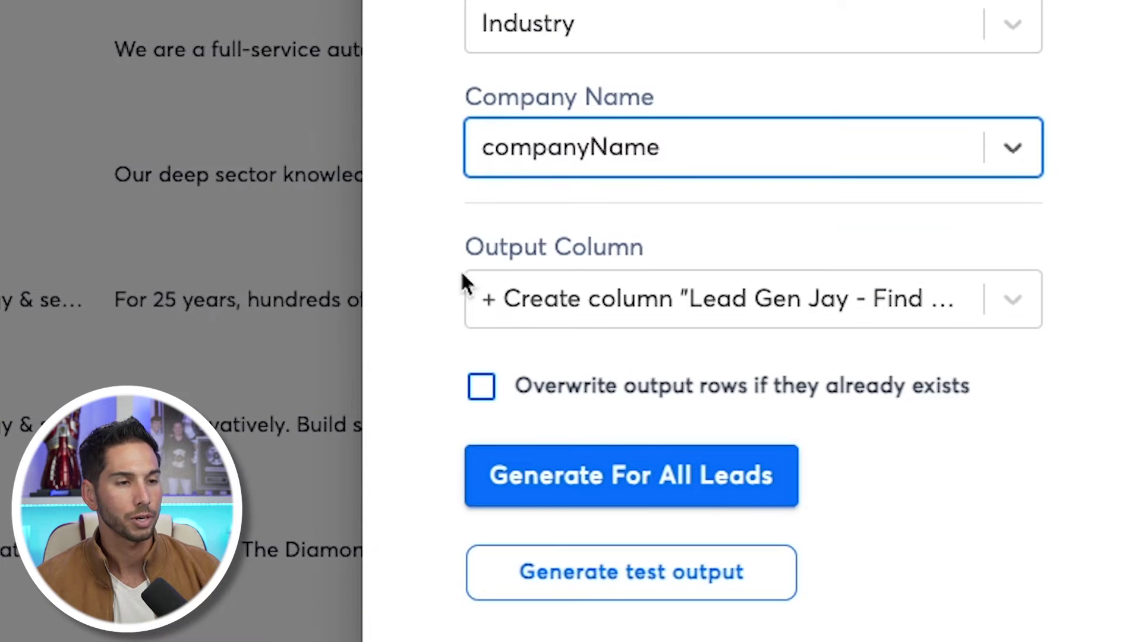
{"action": "left_click", "coordinate": [586, 573]}
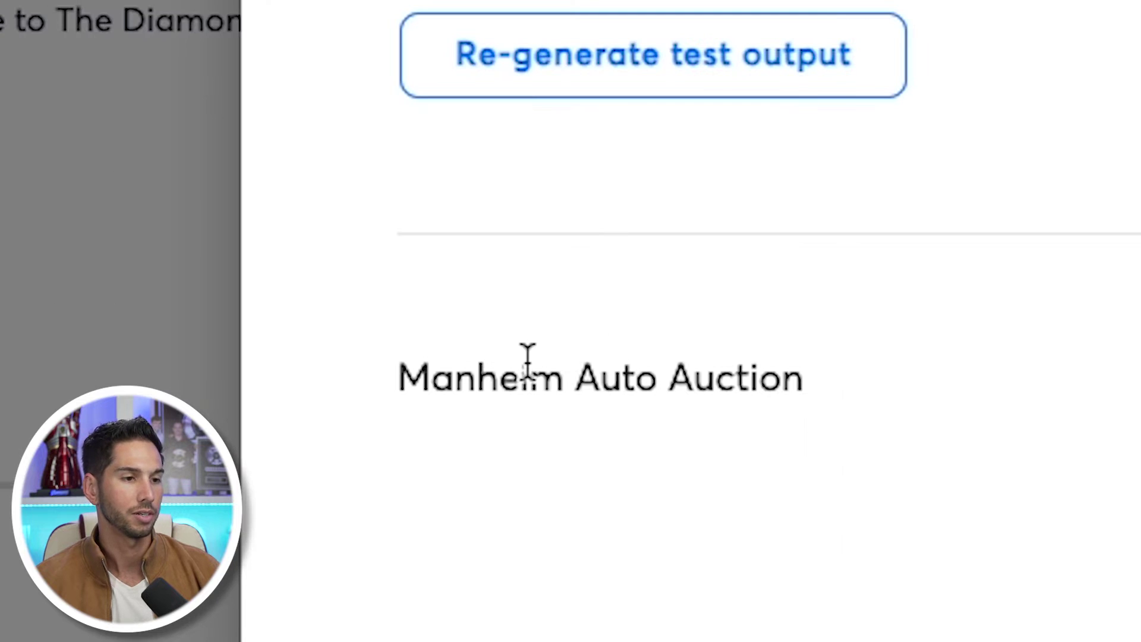
Check the competitor and opening-sentence columns for the leads, then open the campaign's email sequence
{"action": "triple_click", "coordinate": [528, 360]}
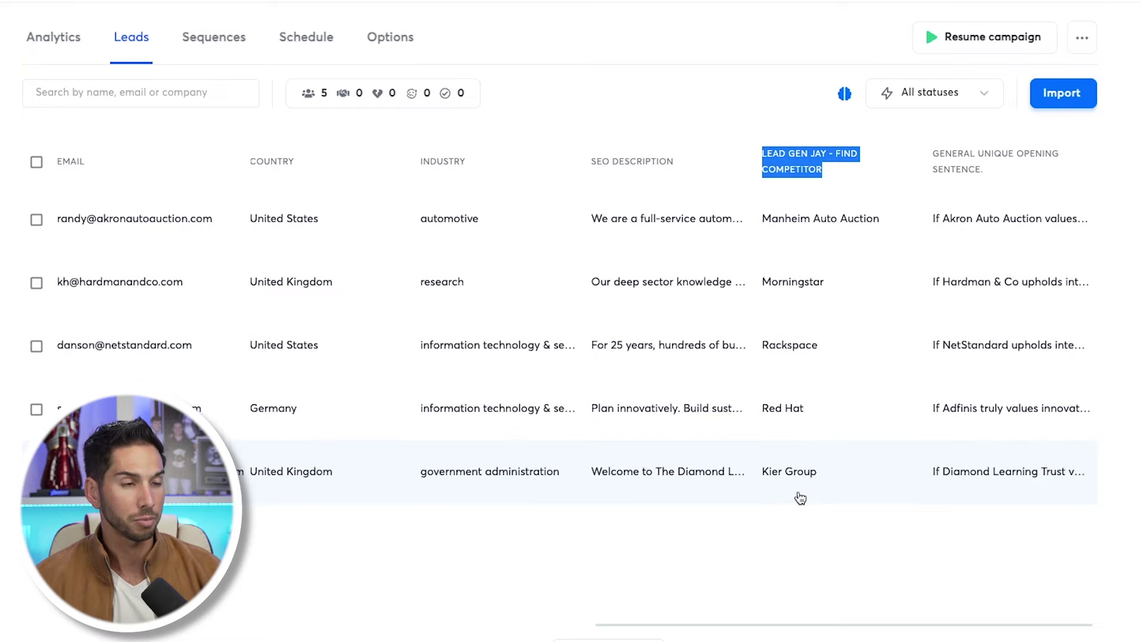
{"action": "double_click", "coordinate": [956, 153]}
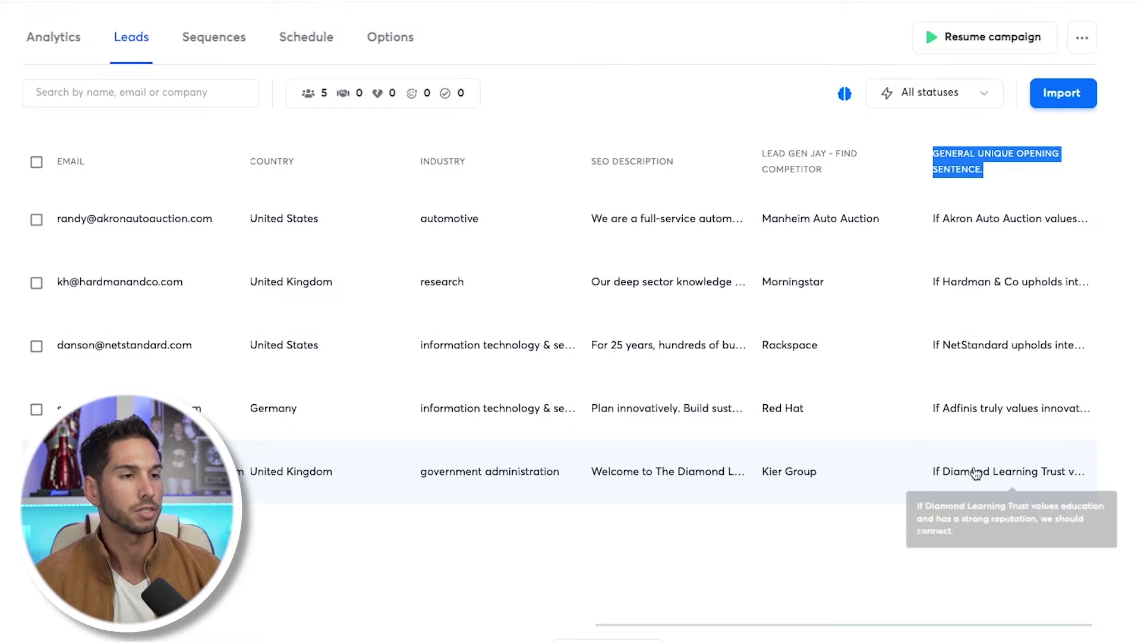
{"action": "left_click", "coordinate": [214, 42]}
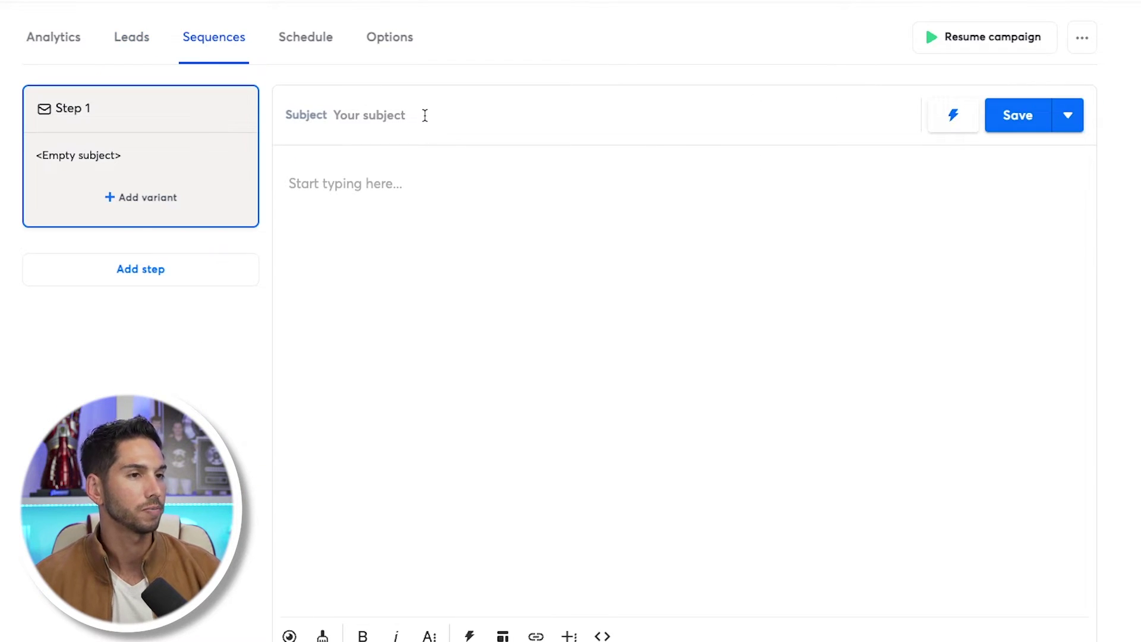
Insert the {{companyName}} and {{Lead Gen Jay - Find Competitor}} variables into the Step 1 subject
{"action": "left_click", "coordinate": [945, 119]}
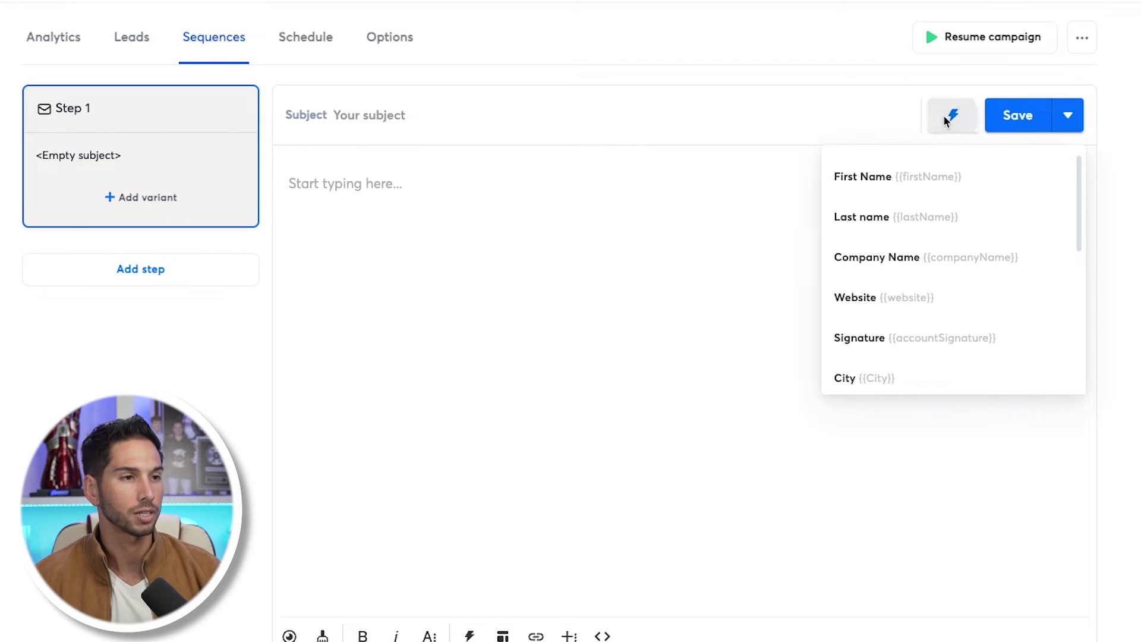
{"action": "left_click", "coordinate": [874, 257]}
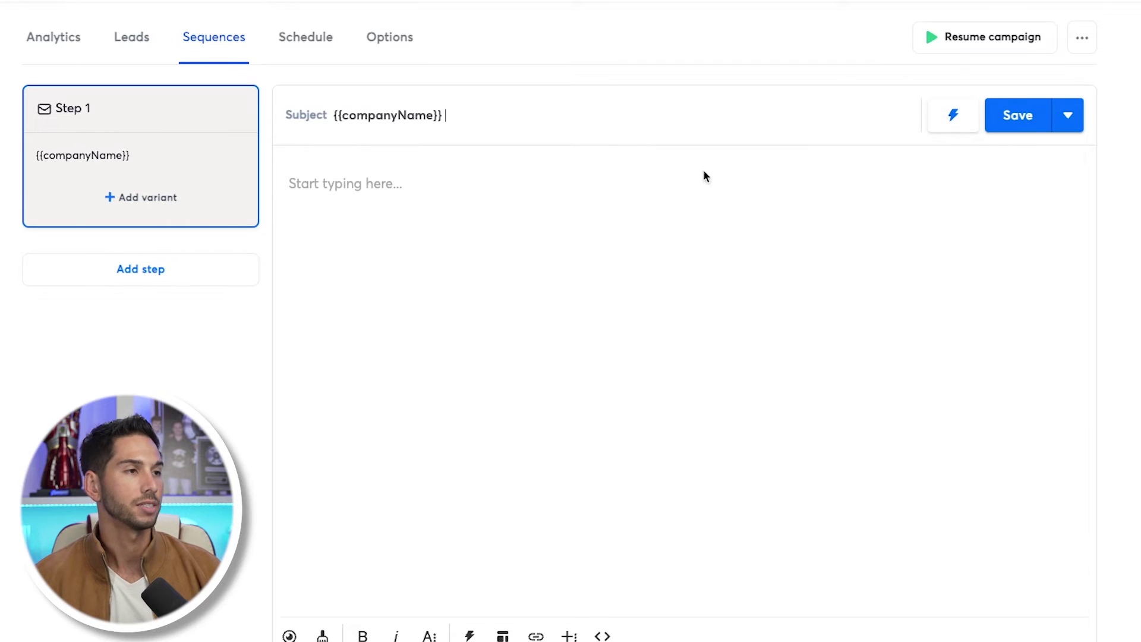
{"action": "left_click", "coordinate": [950, 118]}
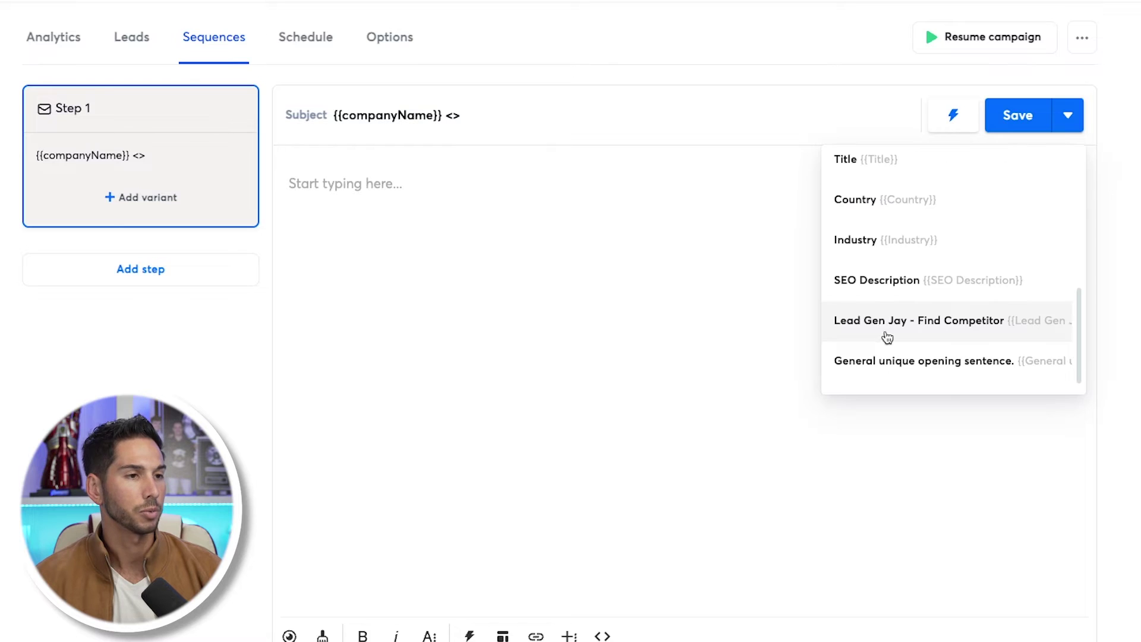
{"action": "left_click", "coordinate": [879, 322]}
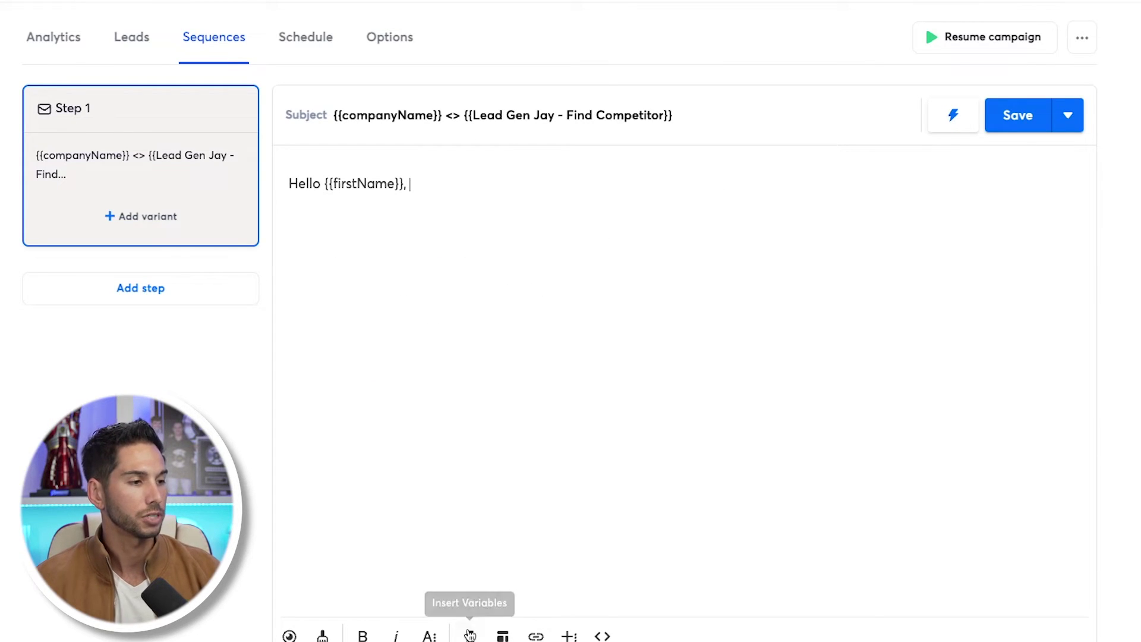
Insert {{General unique opening sentence.}} after 'Hello {{firstName}},' in the Step 1 email, ending with 'Thank you,'
{"action": "type", "text": "{"}
{"action": "scroll", "coordinate": [487, 294], "scroll_direction": "down", "scroll_amount": 5}
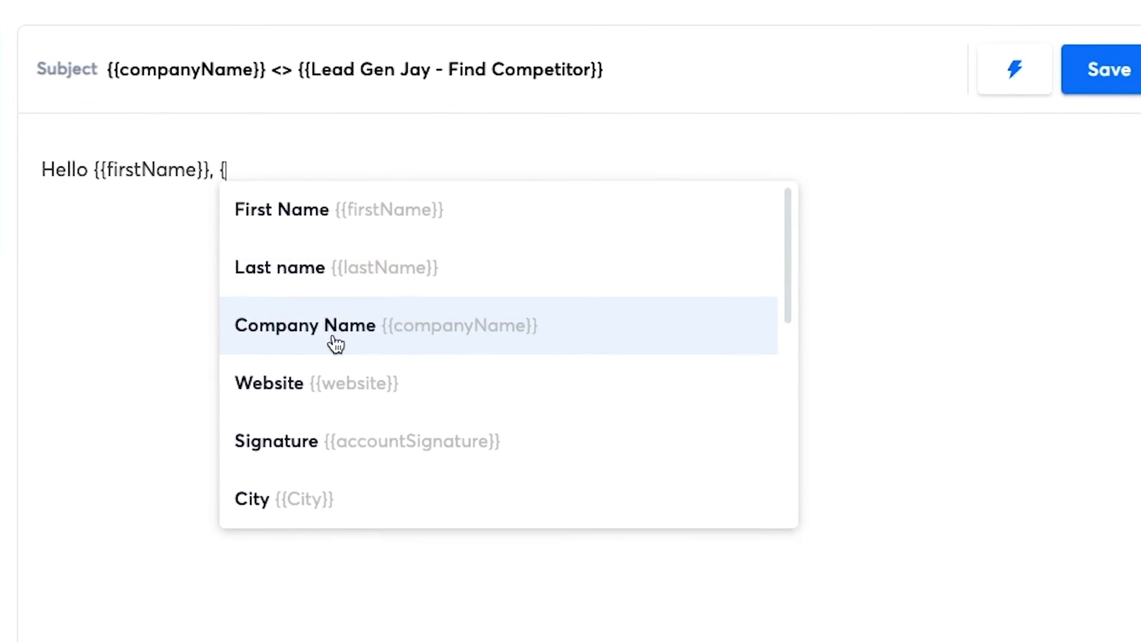
{"action": "scroll", "coordinate": [331, 341], "scroll_direction": "down", "scroll_amount": 5}
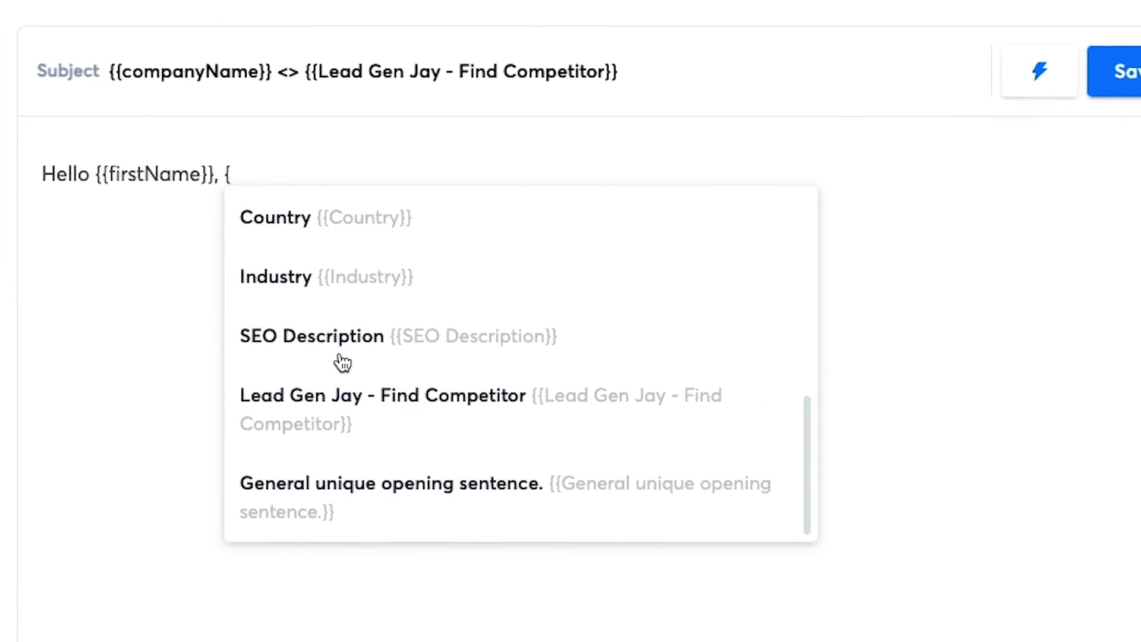
{"action": "left_click", "coordinate": [354, 501]}
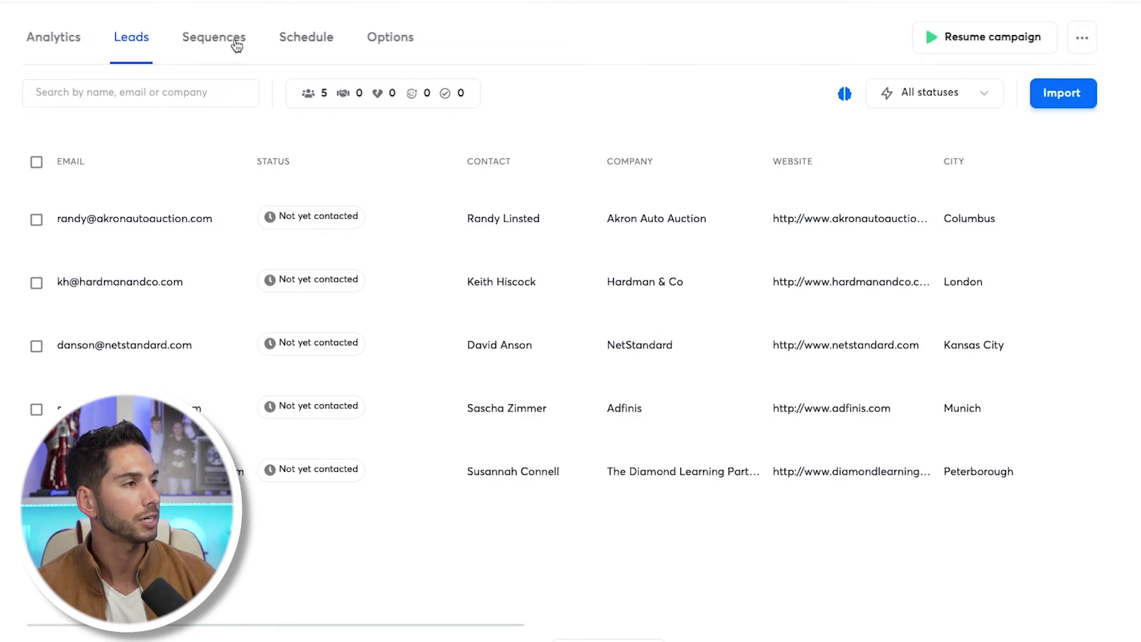
{"action": "left_click", "coordinate": [189, 57]}
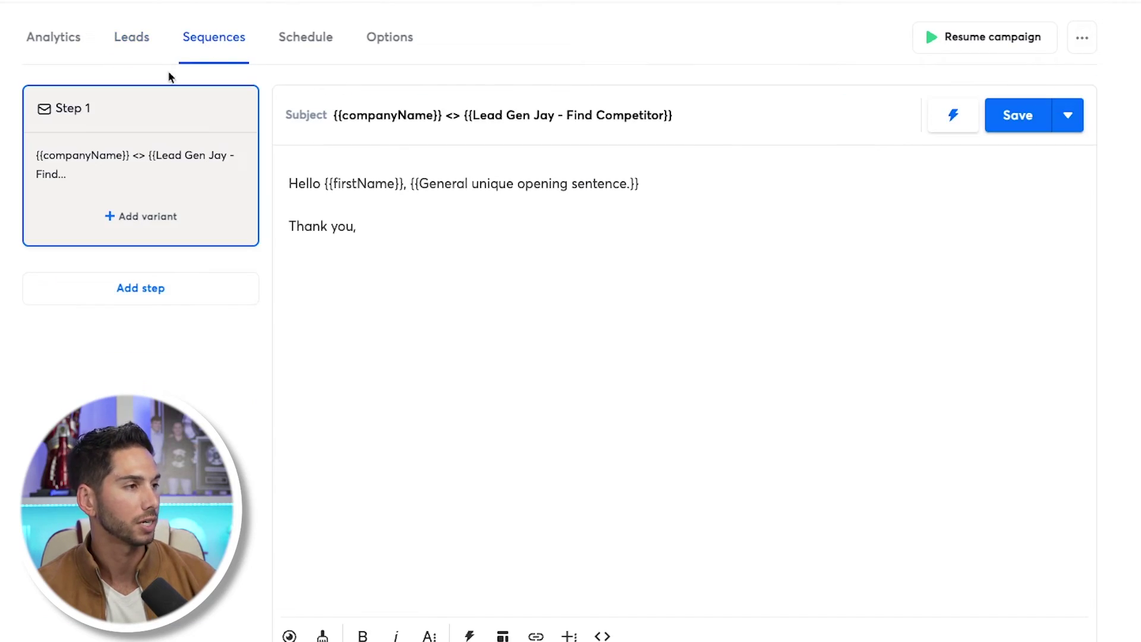
Add a variant B to the Step 1 email card in Sequences
{"action": "left_click", "coordinate": [141, 216]}
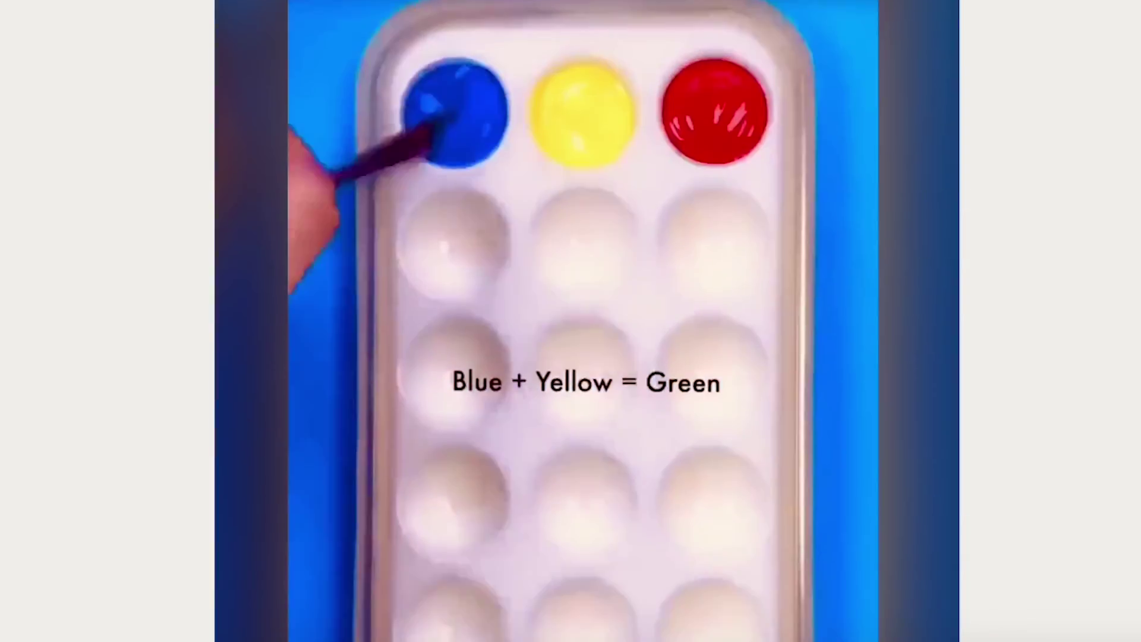
{"action": "scroll", "coordinate": [586, 320], "scroll_direction": "down", "scroll_amount": 8}
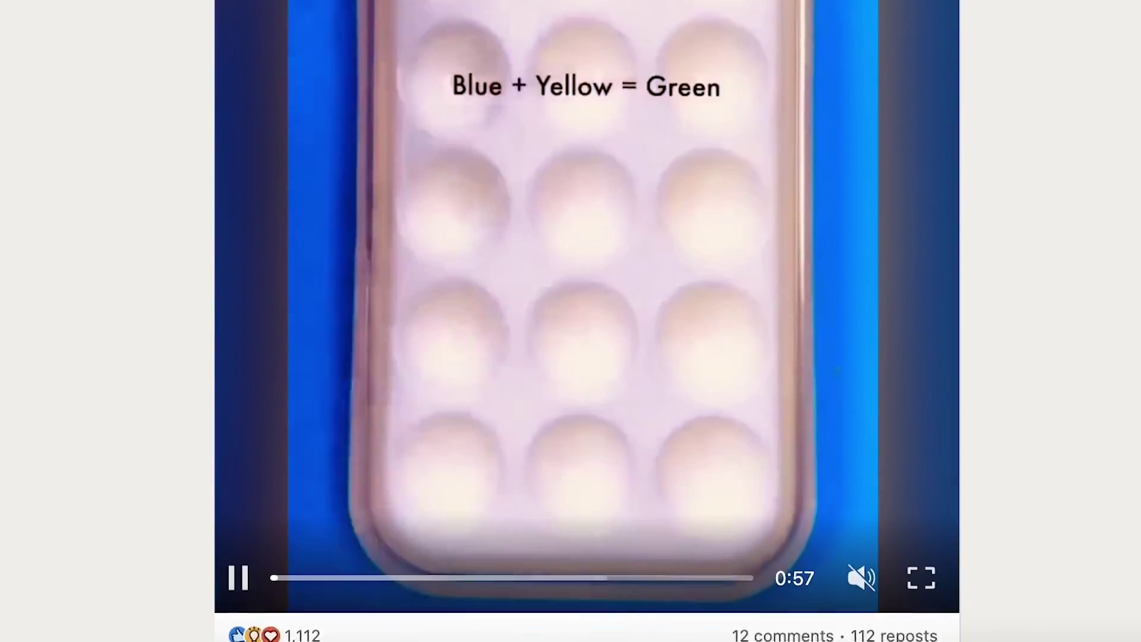
{"action": "scroll", "coordinate": [587, 321], "scroll_direction": "down", "scroll_amount": 8}
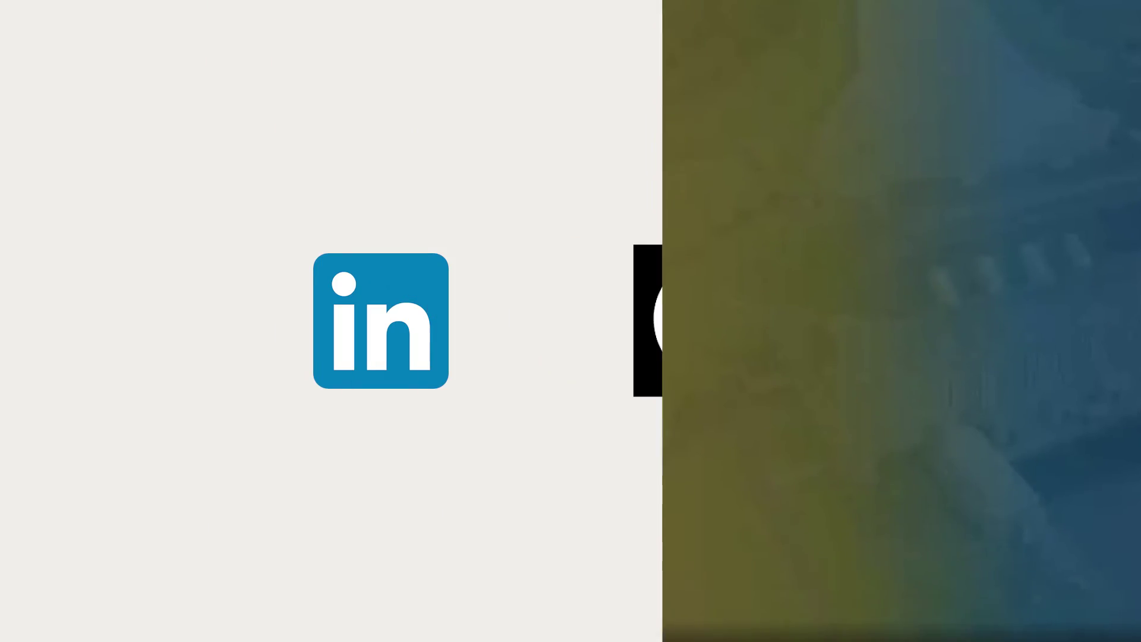